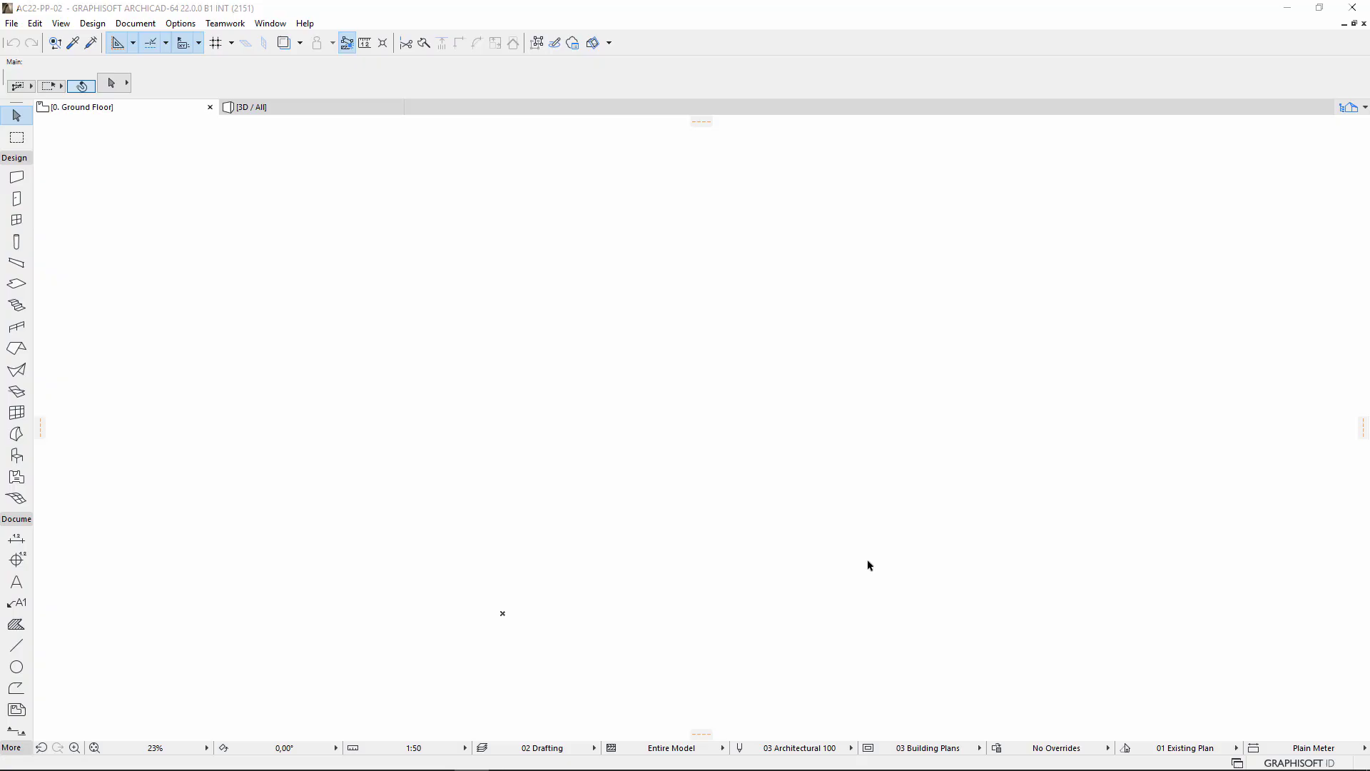
Open the Profile Manager from Element Attributes and choose the Steel Universal Section profile.
{"action": "left_click", "coordinate": [183, 26]}
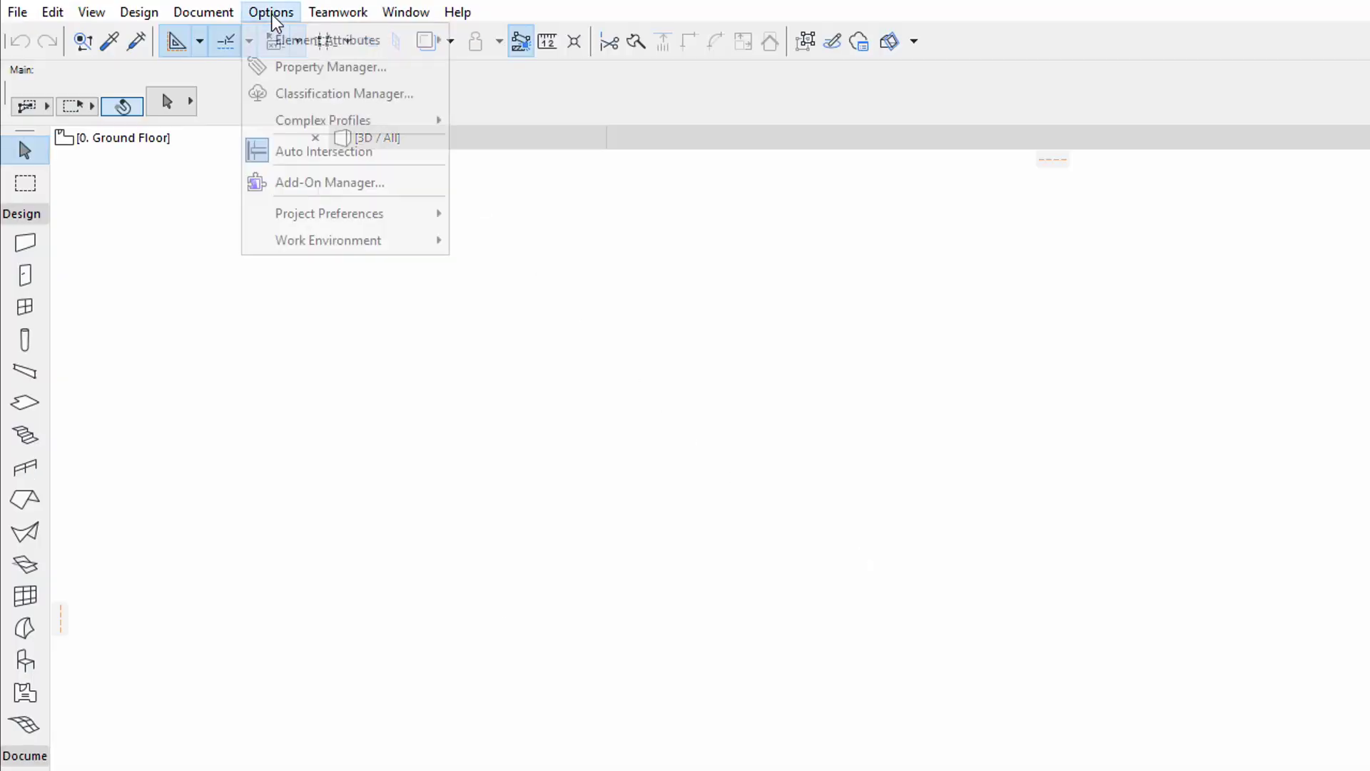
{"action": "mouse_move", "coordinate": [306, 39]}
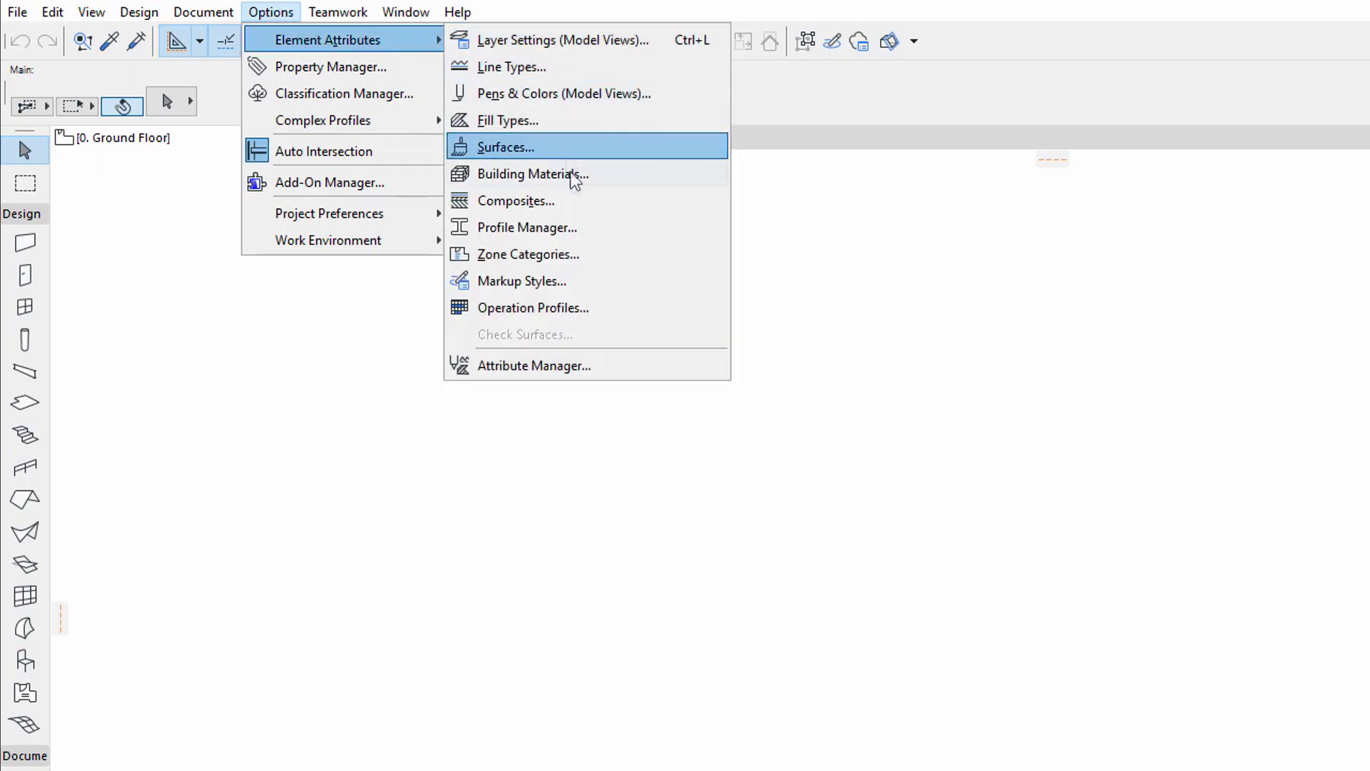
{"action": "left_click", "coordinate": [527, 227]}
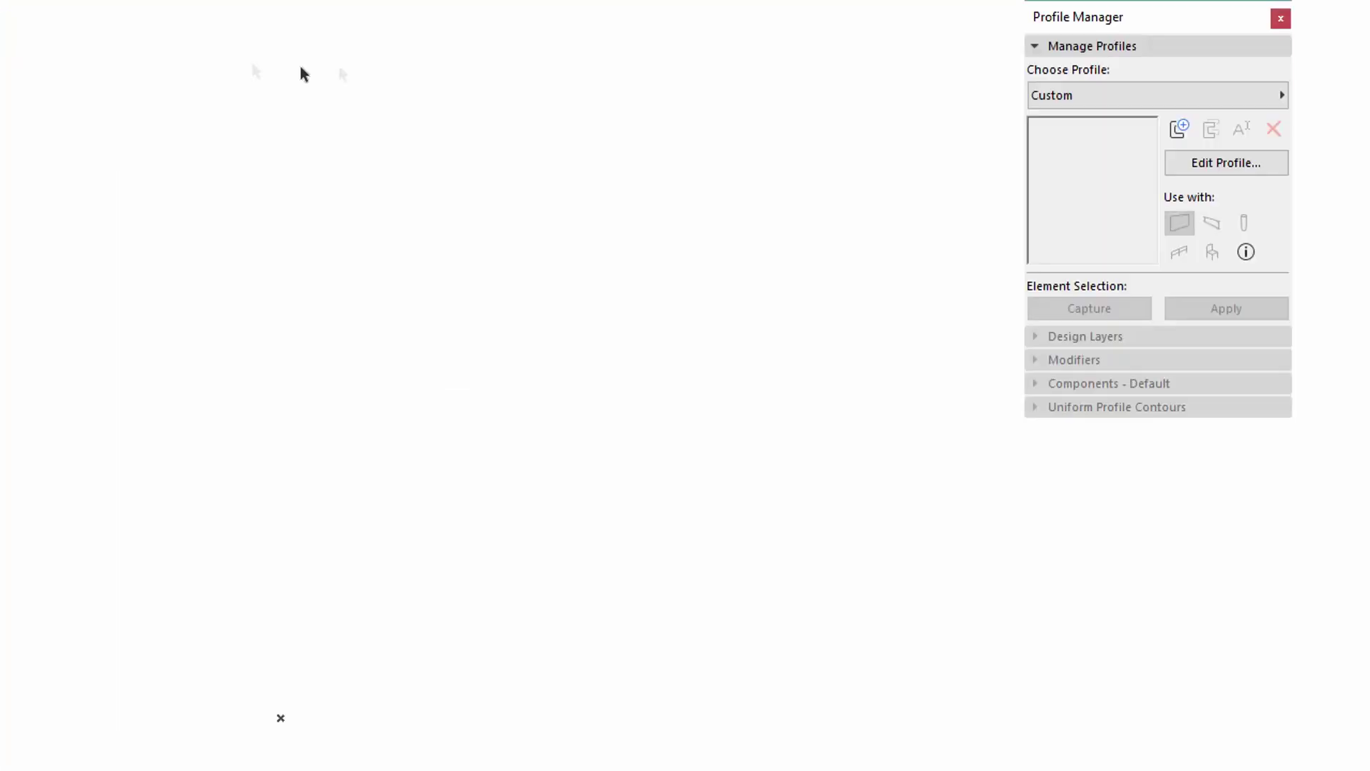
{"action": "left_click", "coordinate": [1155, 106]}
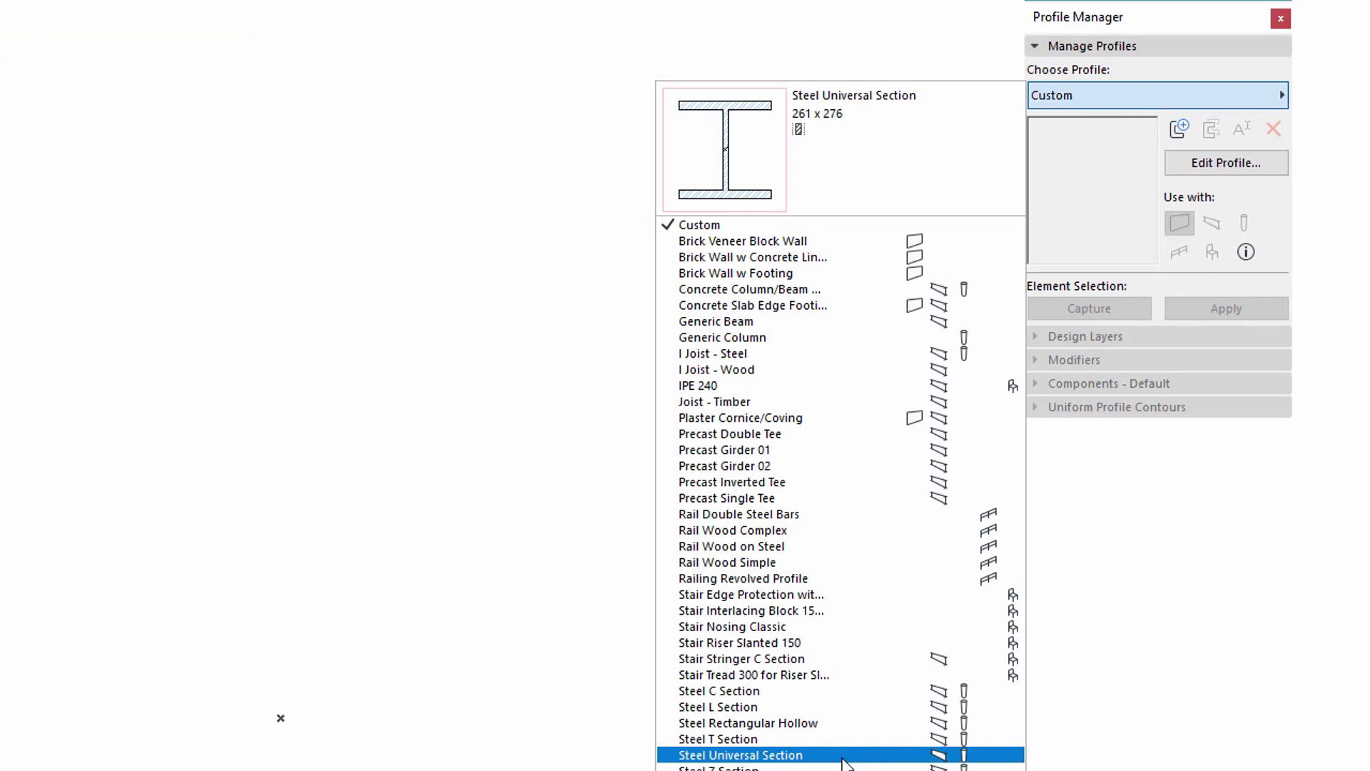
{"action": "left_click", "coordinate": [843, 757]}
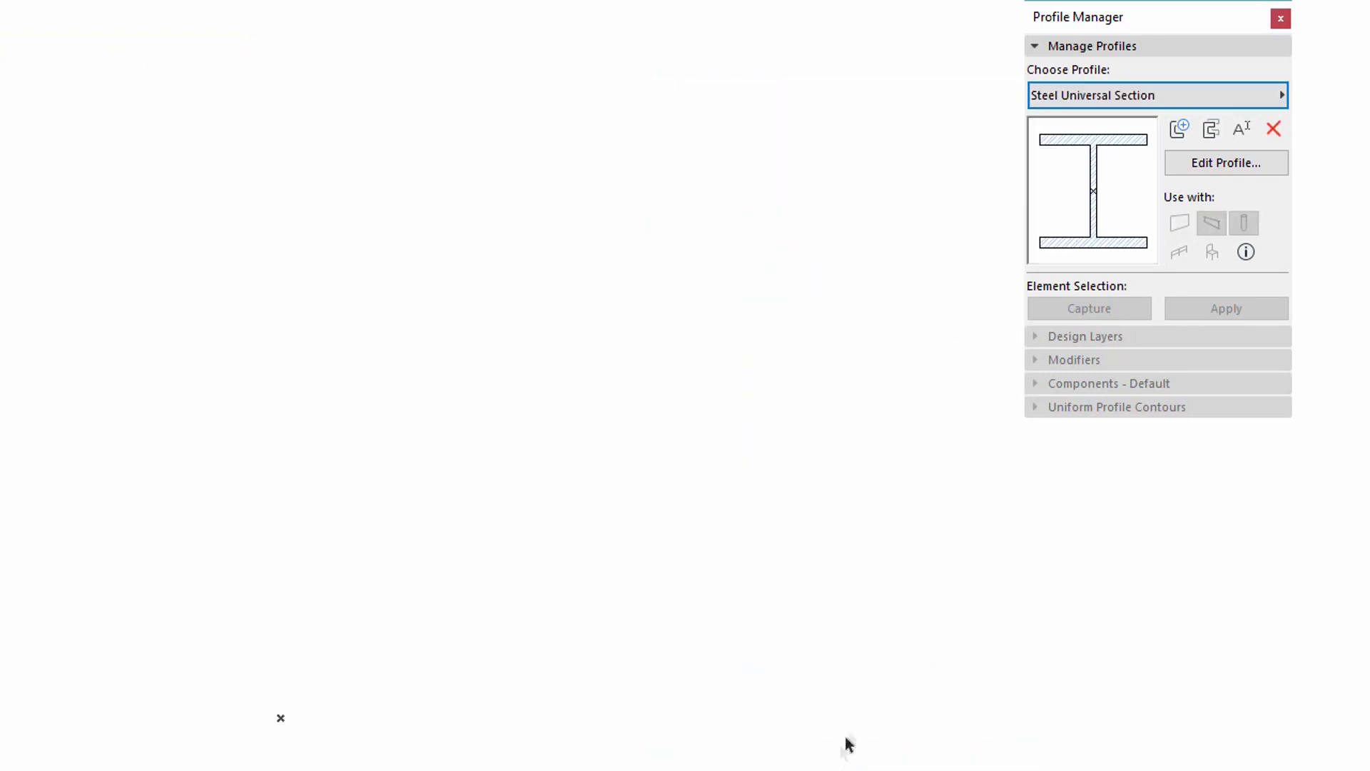
{"action": "left_click", "coordinate": [1233, 166]}
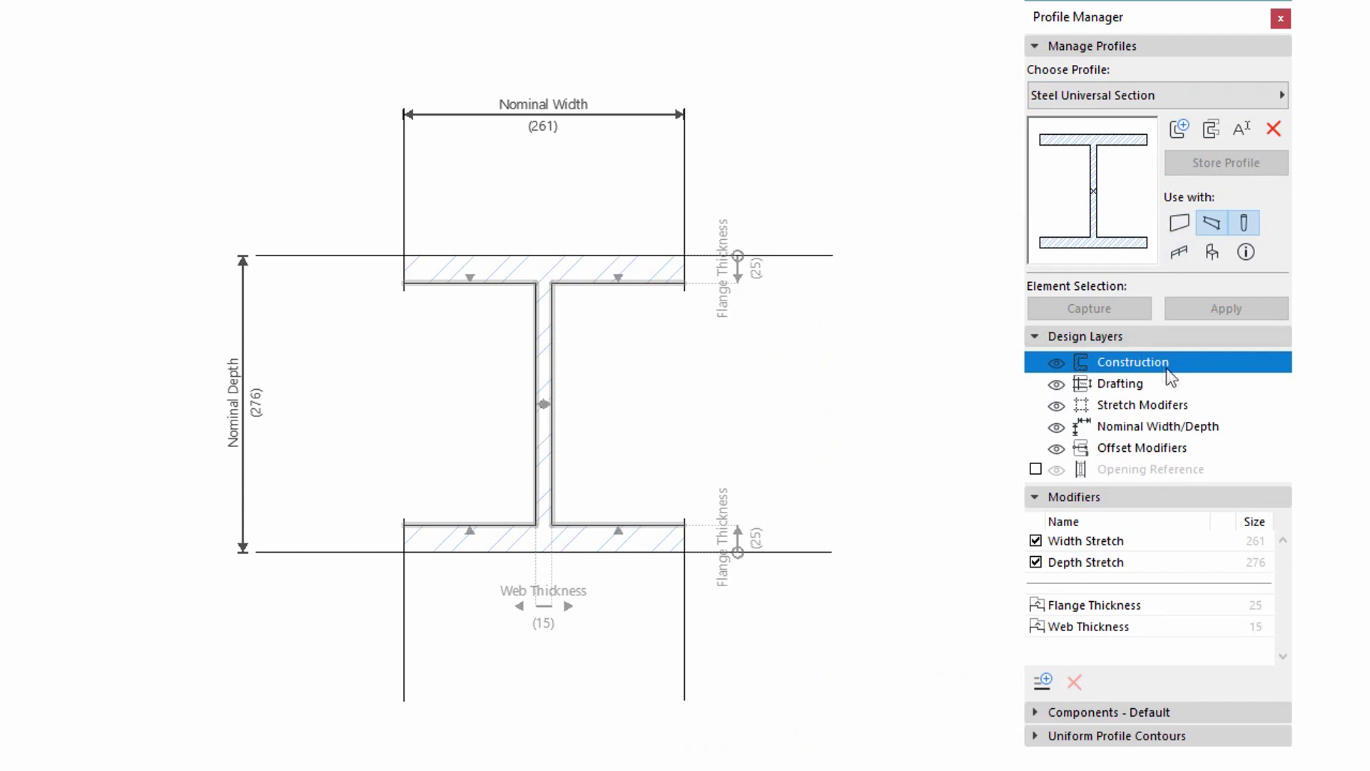
{"action": "left_click", "coordinate": [1192, 406]}
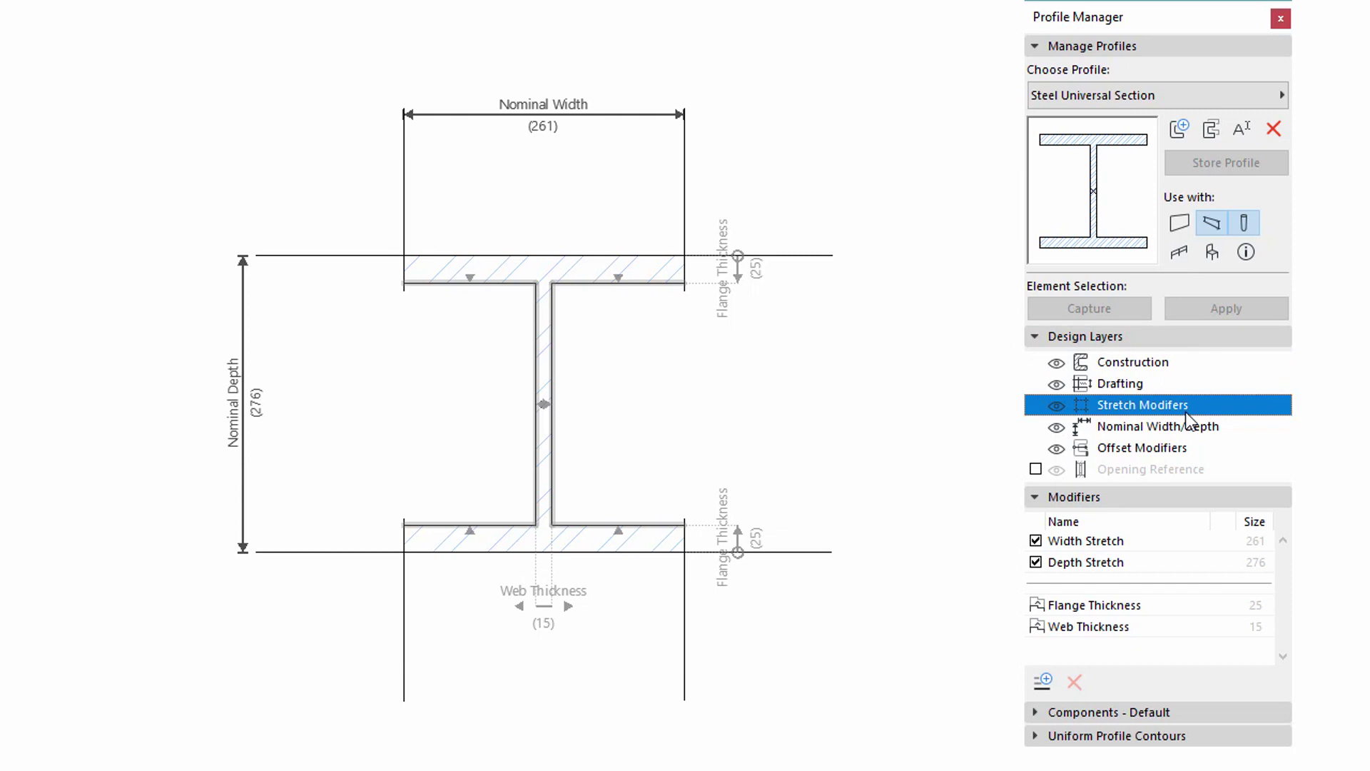
{"action": "left_click", "coordinate": [1059, 405]}
{"action": "left_click", "coordinate": [1059, 405]}
{"action": "left_click", "coordinate": [1058, 406]}
{"action": "left_click", "coordinate": [1060, 405]}
{"action": "mouse_move", "coordinate": [689, 189]}
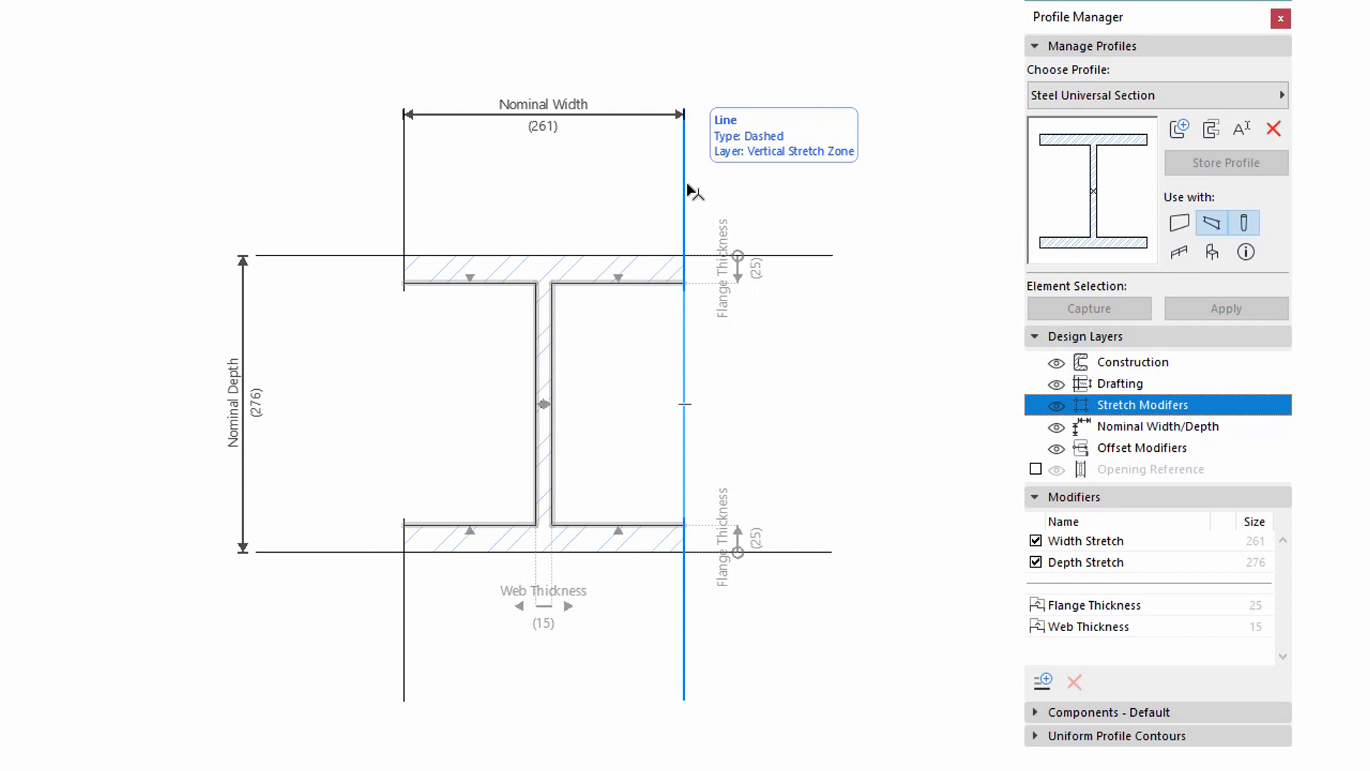
{"action": "left_click", "coordinate": [1215, 425]}
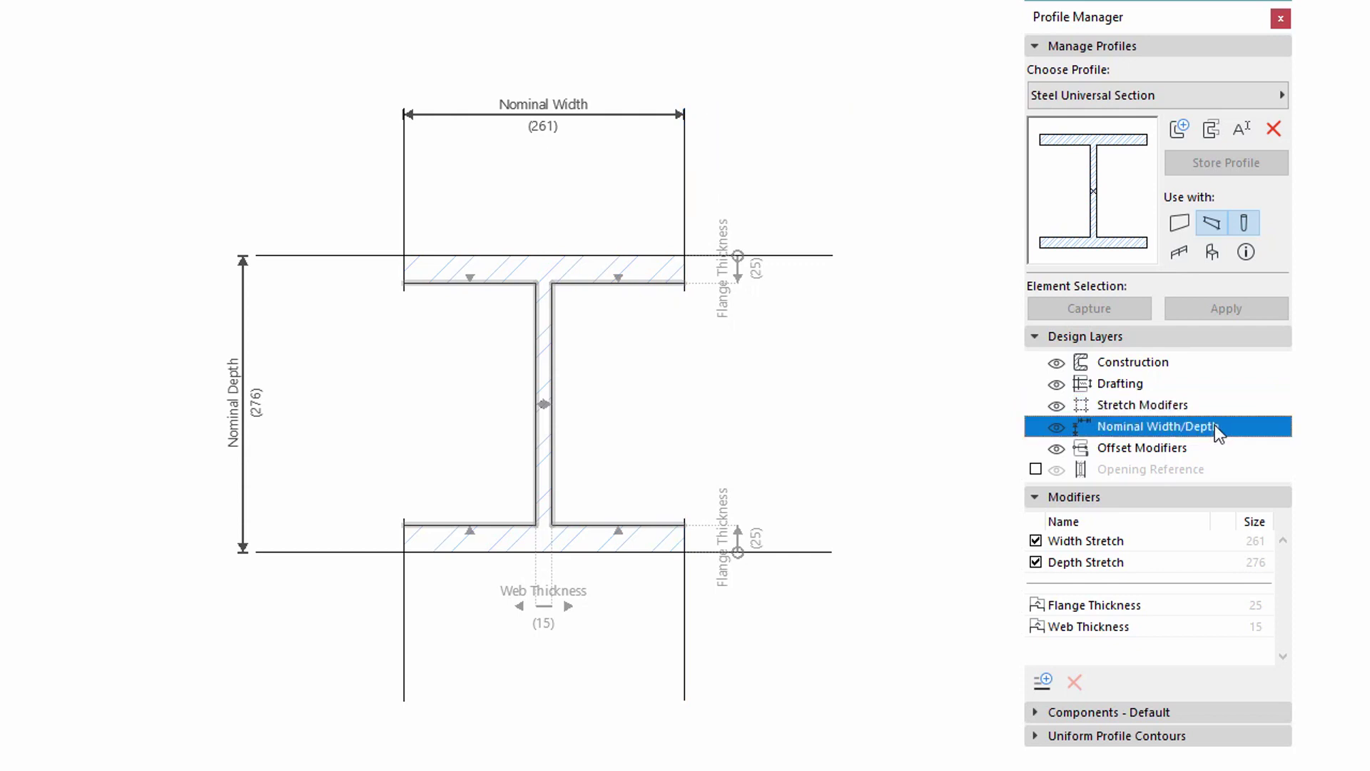
{"action": "left_click", "coordinate": [1057, 429]}
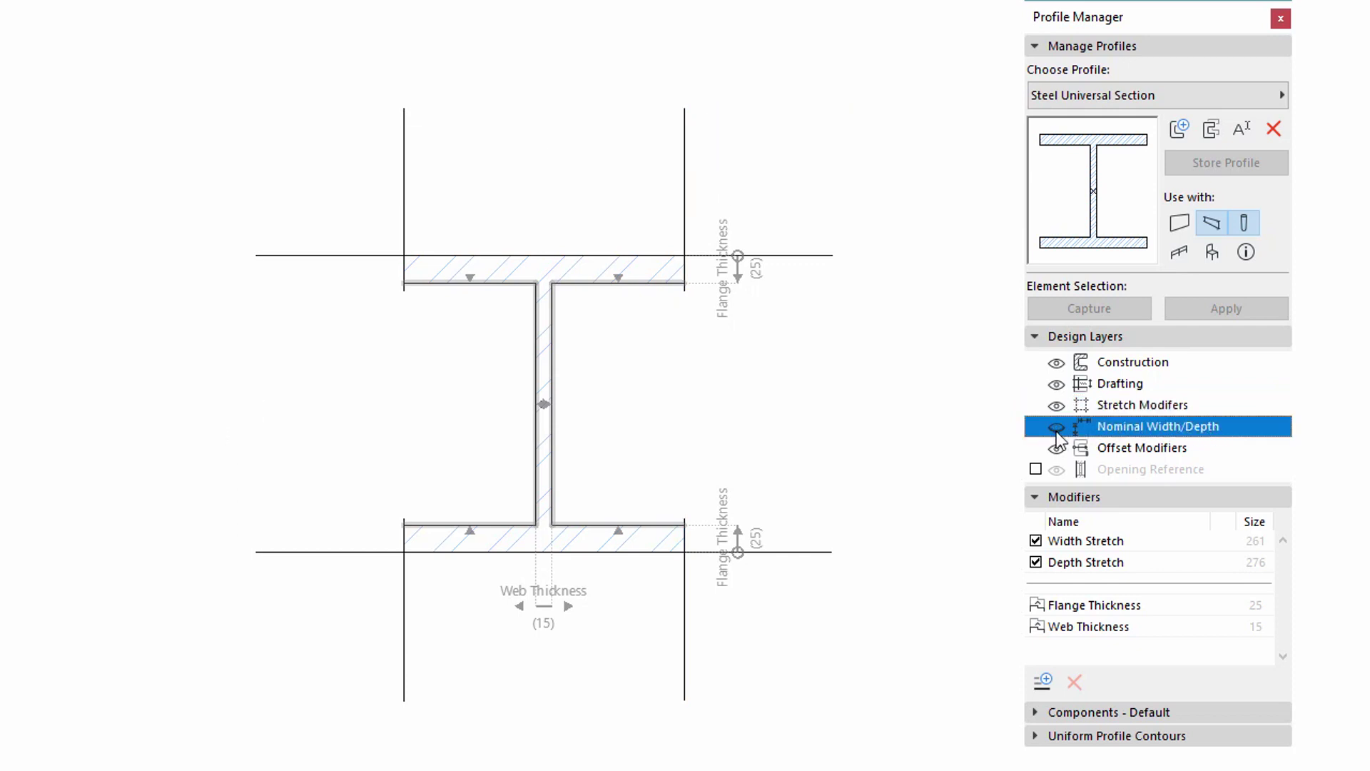
{"action": "left_click", "coordinate": [1057, 429]}
{"action": "left_click", "coordinate": [1056, 430]}
{"action": "left_click", "coordinate": [1057, 430]}
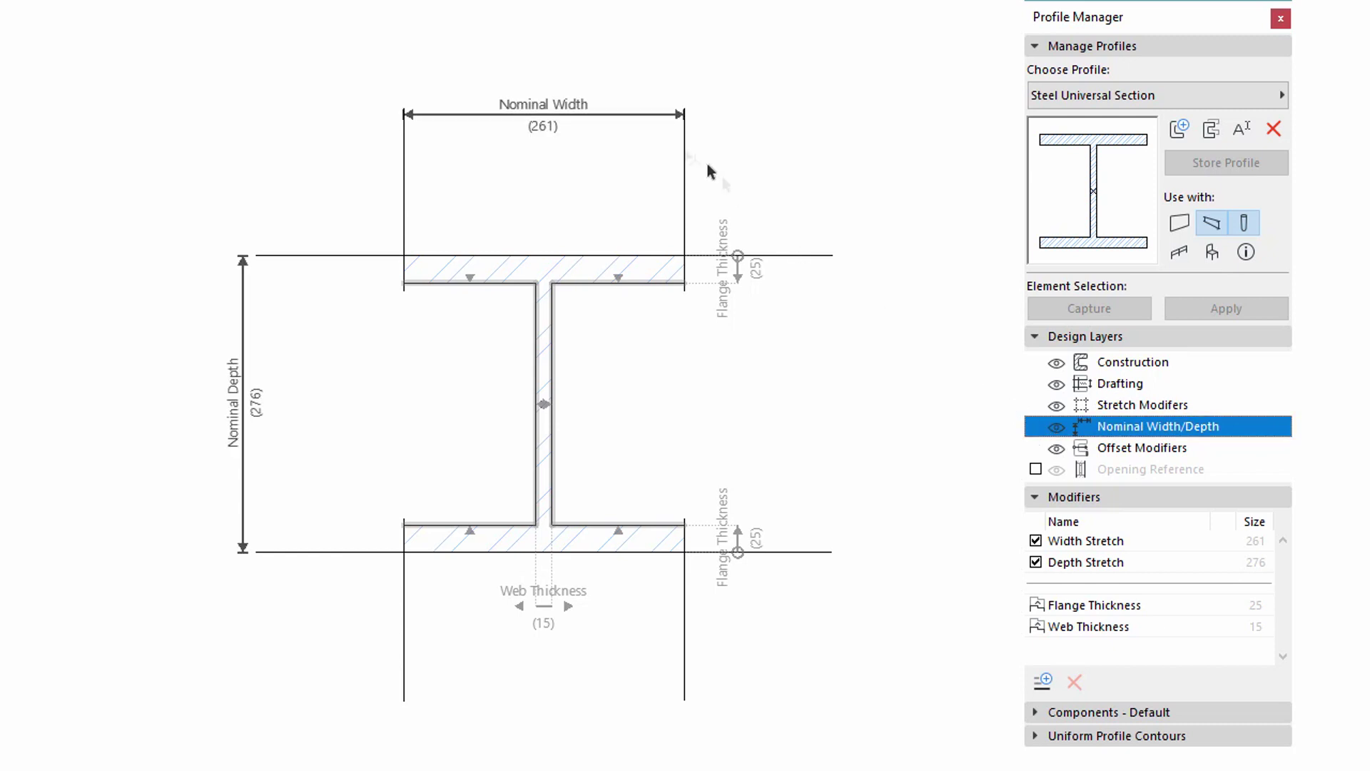
Lower the Nominal Width dimension and snap its ends to the web edges so it reads 15.
{"action": "mouse_move", "coordinate": [624, 123]}
{"action": "left_mouse_down"}
{"action": "mouse_move", "coordinate": [640, 179]}
{"action": "mouse_move", "coordinate": [642, 118]}
{"action": "mouse_move", "coordinate": [646, 137]}
{"action": "left_mouse_up"}
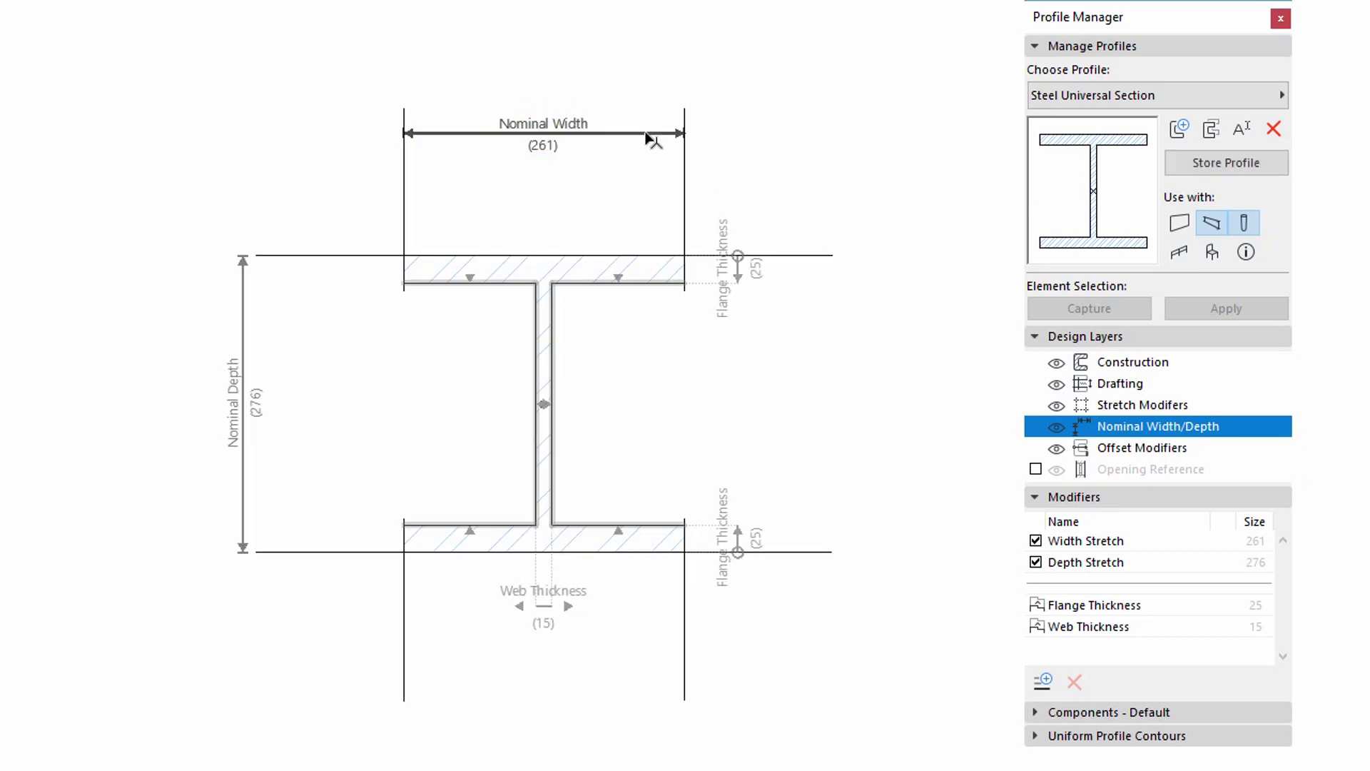
{"action": "left_click", "coordinate": [677, 139]}
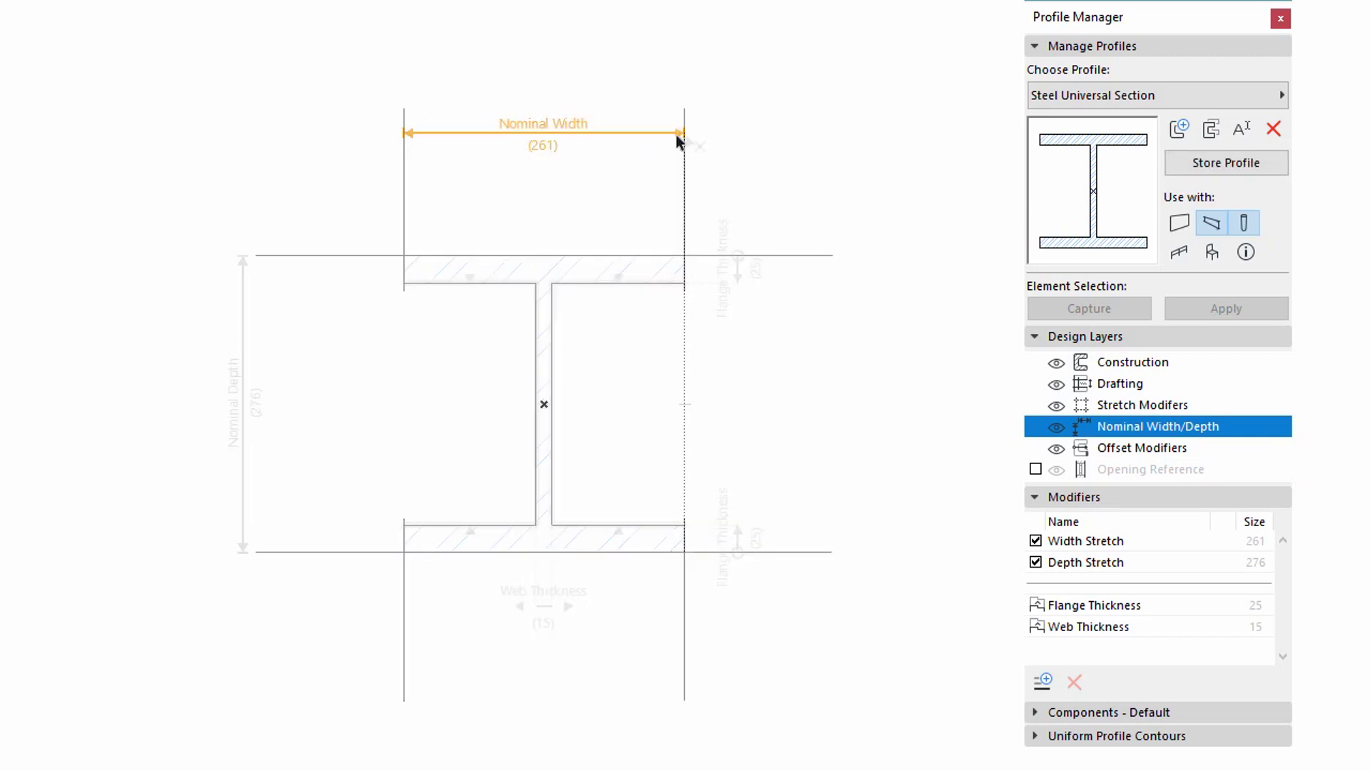
{"action": "left_click", "coordinate": [550, 279]}
{"action": "left_click", "coordinate": [407, 134]}
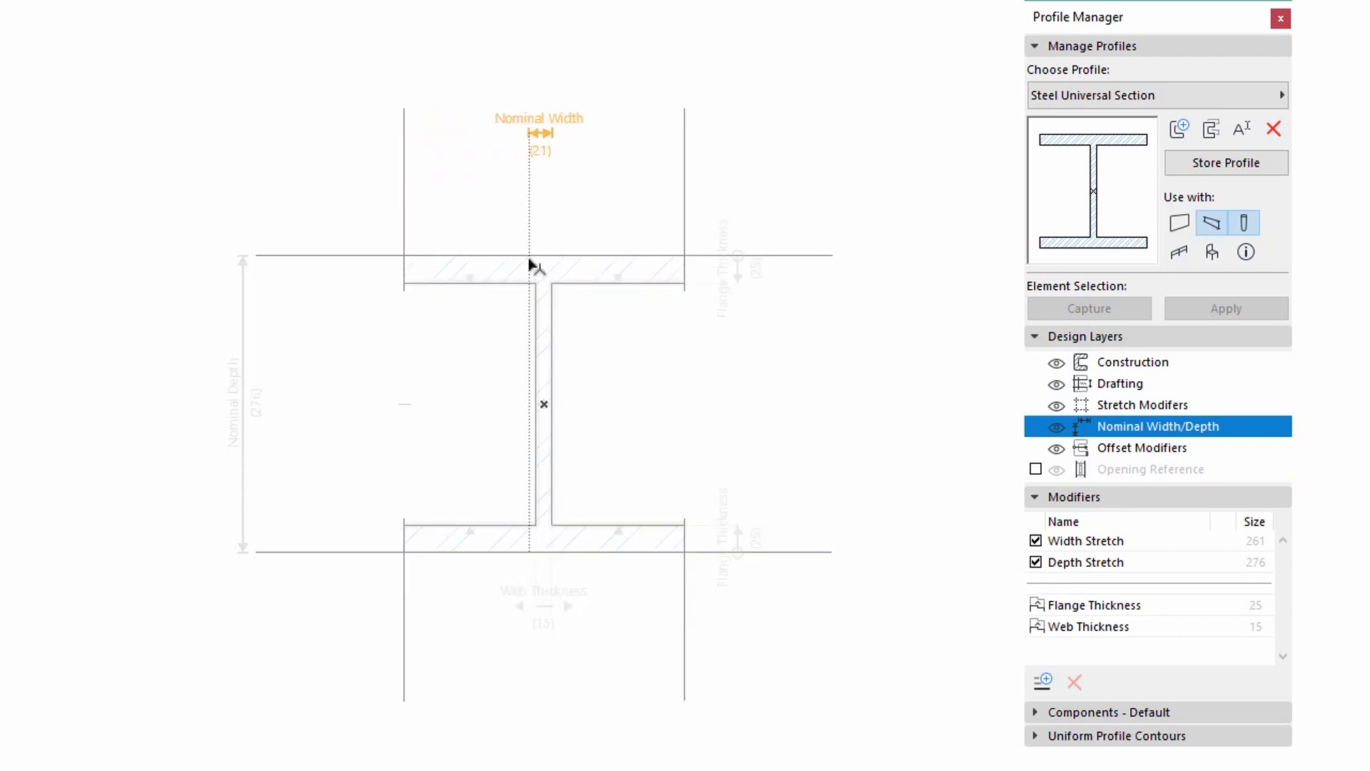
{"action": "left_click", "coordinate": [536, 286]}
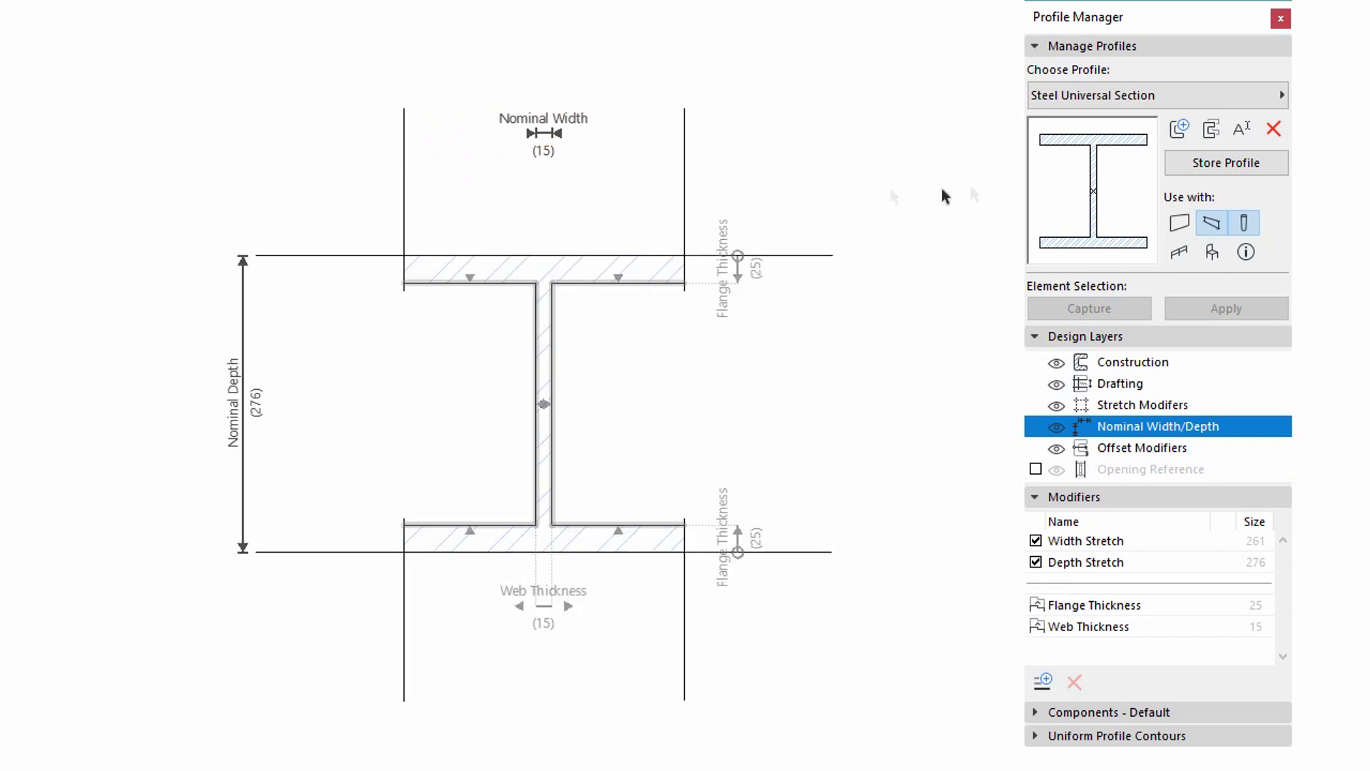
Store the edited Steel Universal Section profile and reopen the beam default settings.
{"action": "left_click", "coordinate": [1241, 173]}
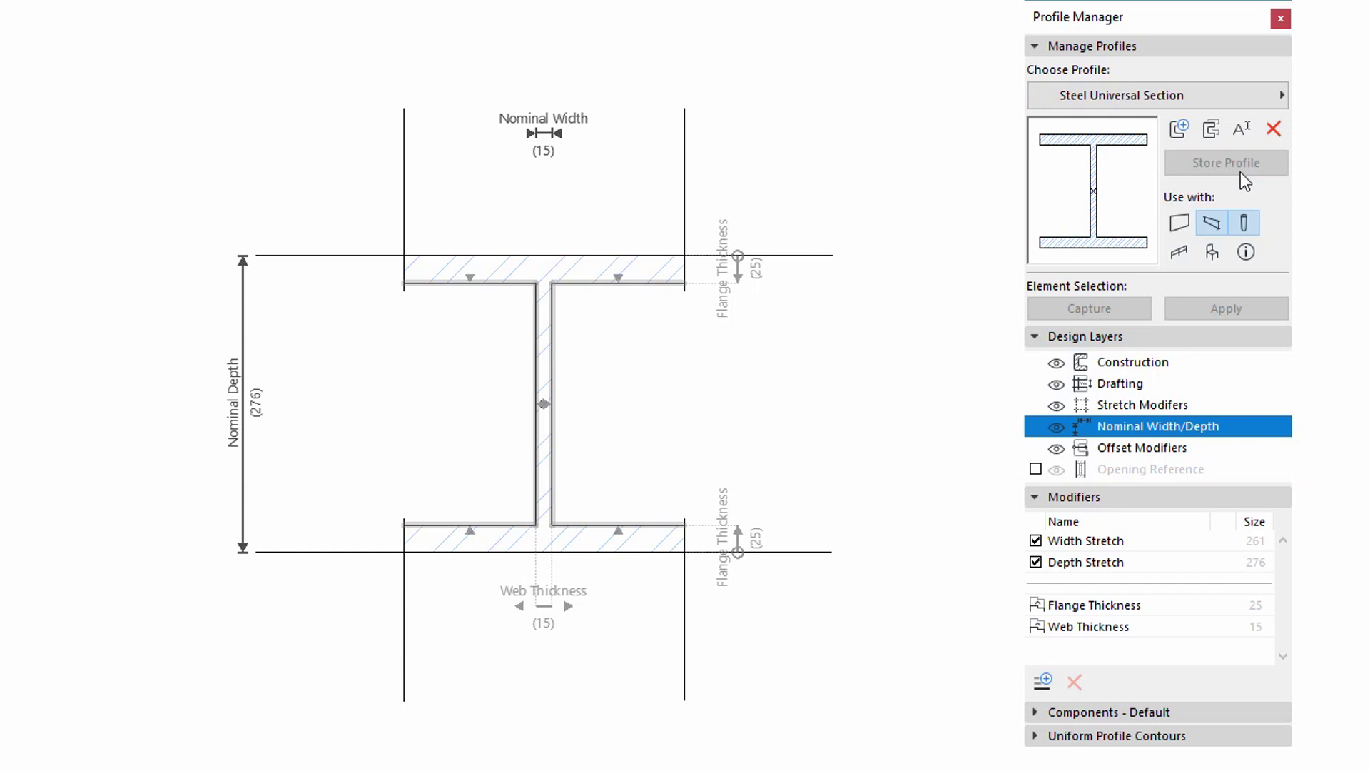
{"action": "key", "text": "ctrl+w"}
{"action": "key", "text": "ctrl+t"}
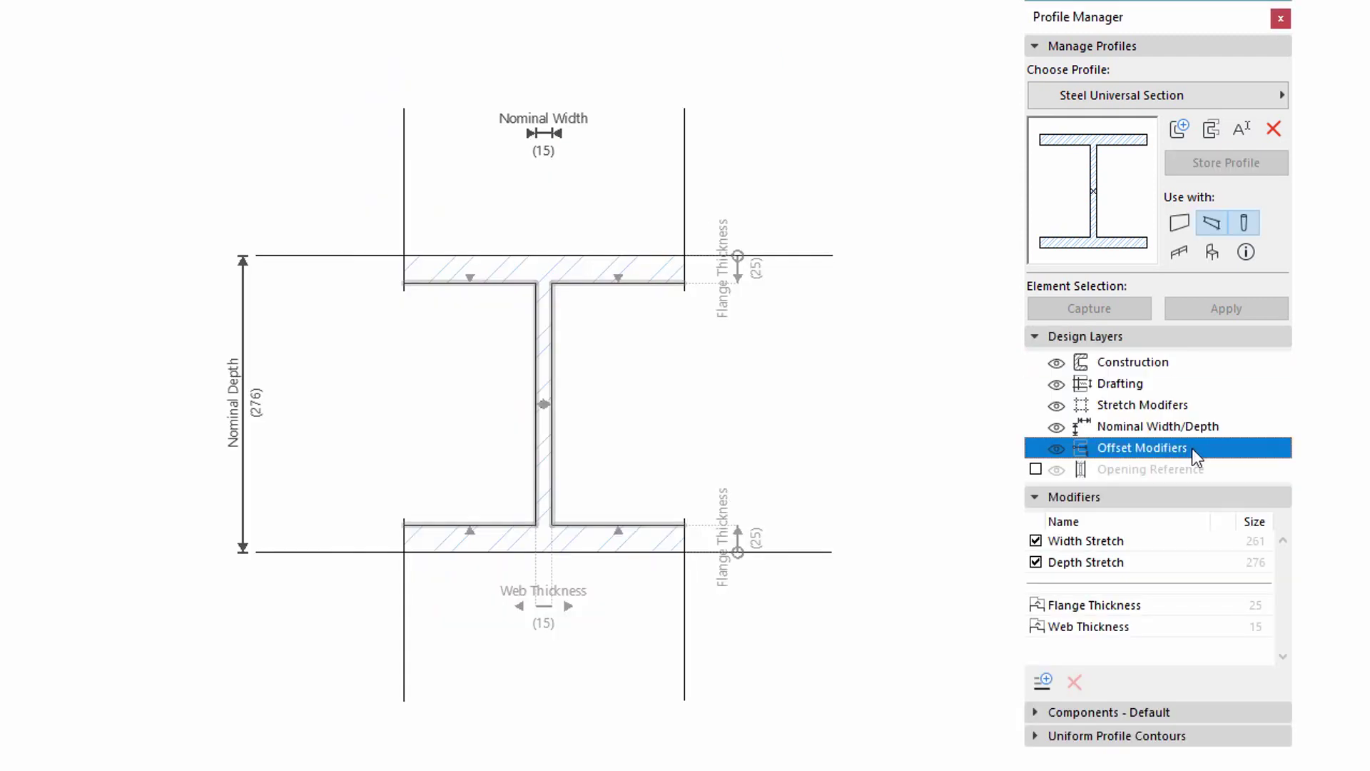
{"action": "left_click", "coordinate": [1054, 447]}
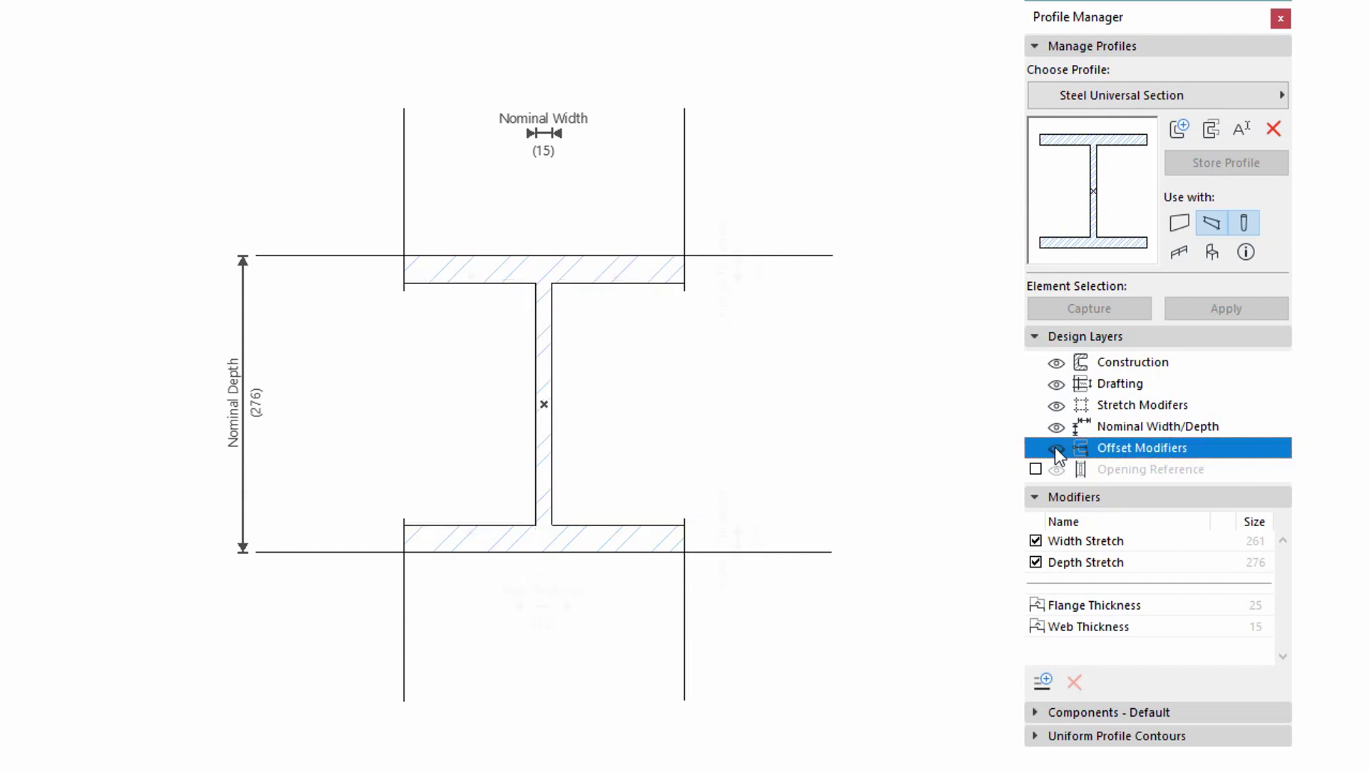
{"action": "left_click", "coordinate": [1054, 447]}
{"action": "left_click", "coordinate": [1054, 447]}
{"action": "left_click", "coordinate": [1055, 447]}
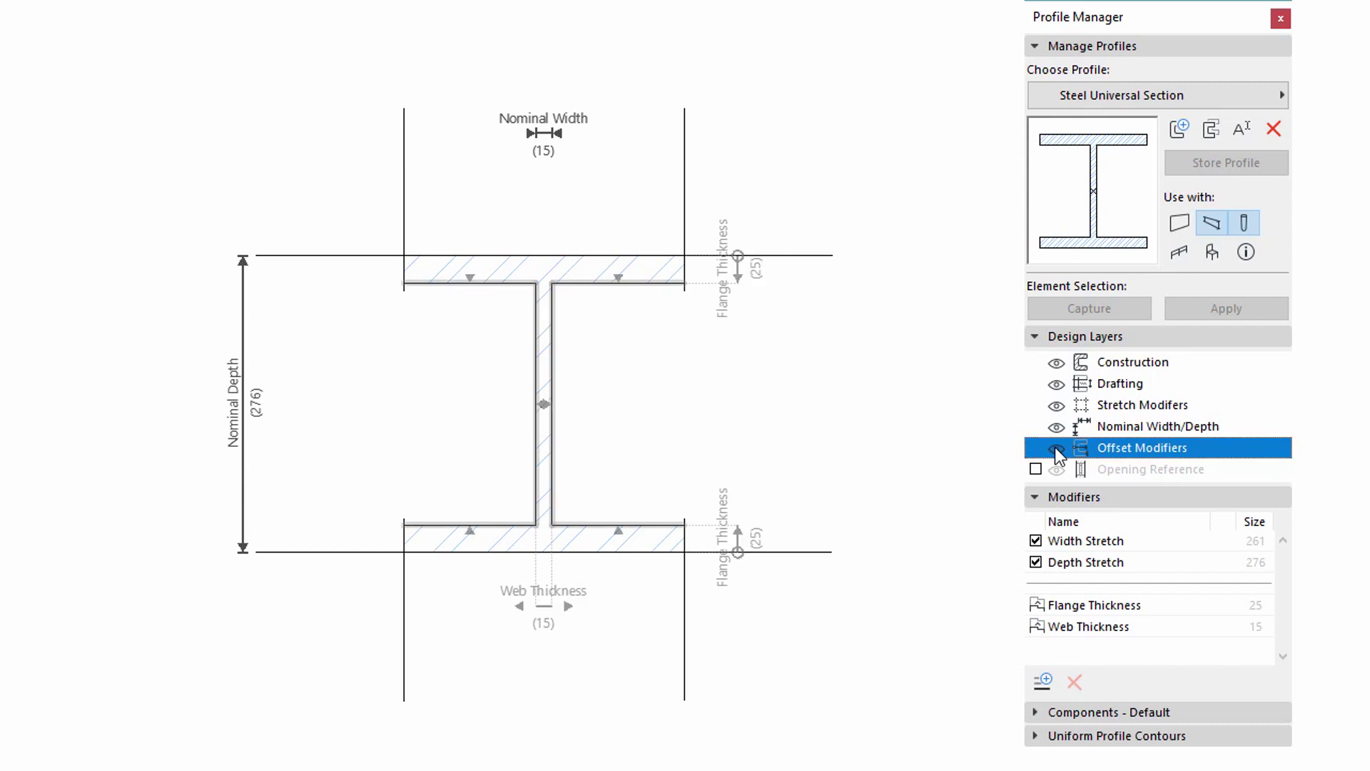
{"action": "left_click", "coordinate": [1183, 368]}
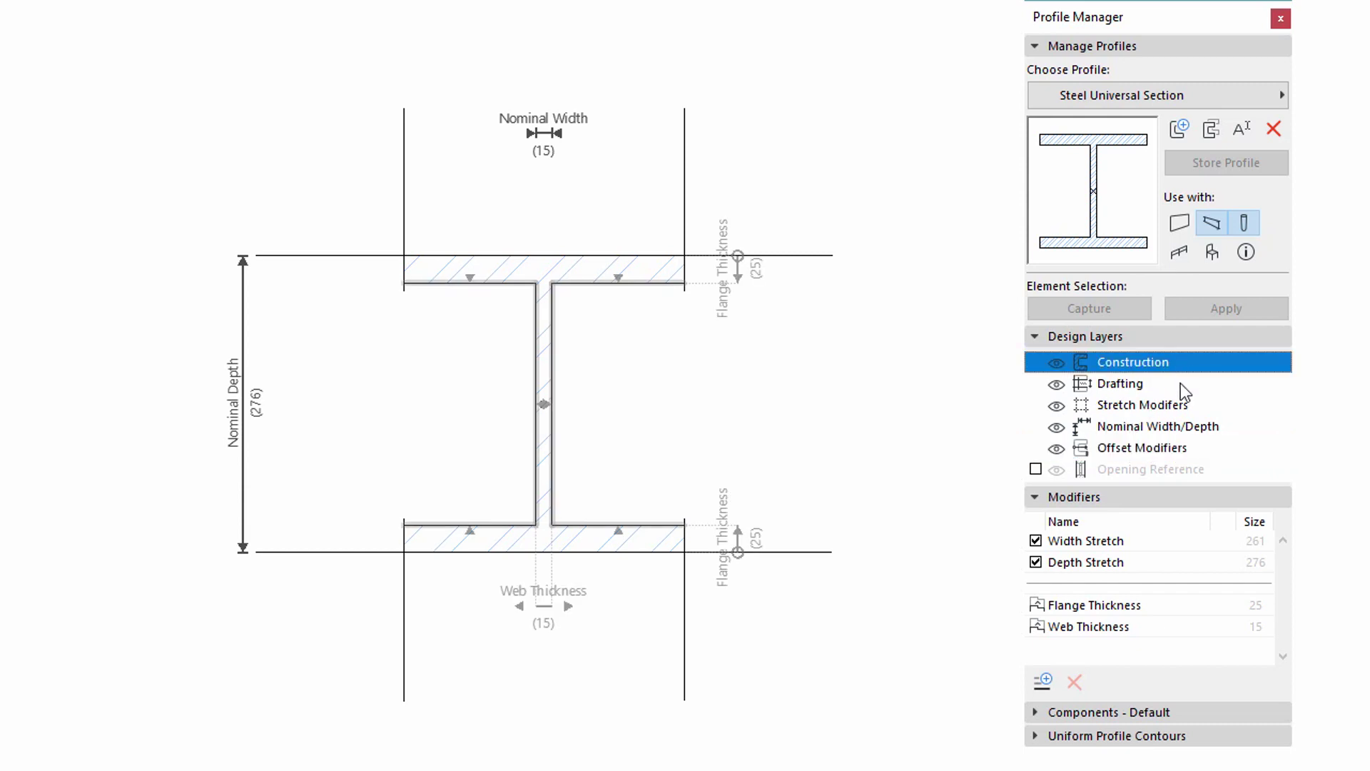
{"action": "left_click", "coordinate": [1182, 383]}
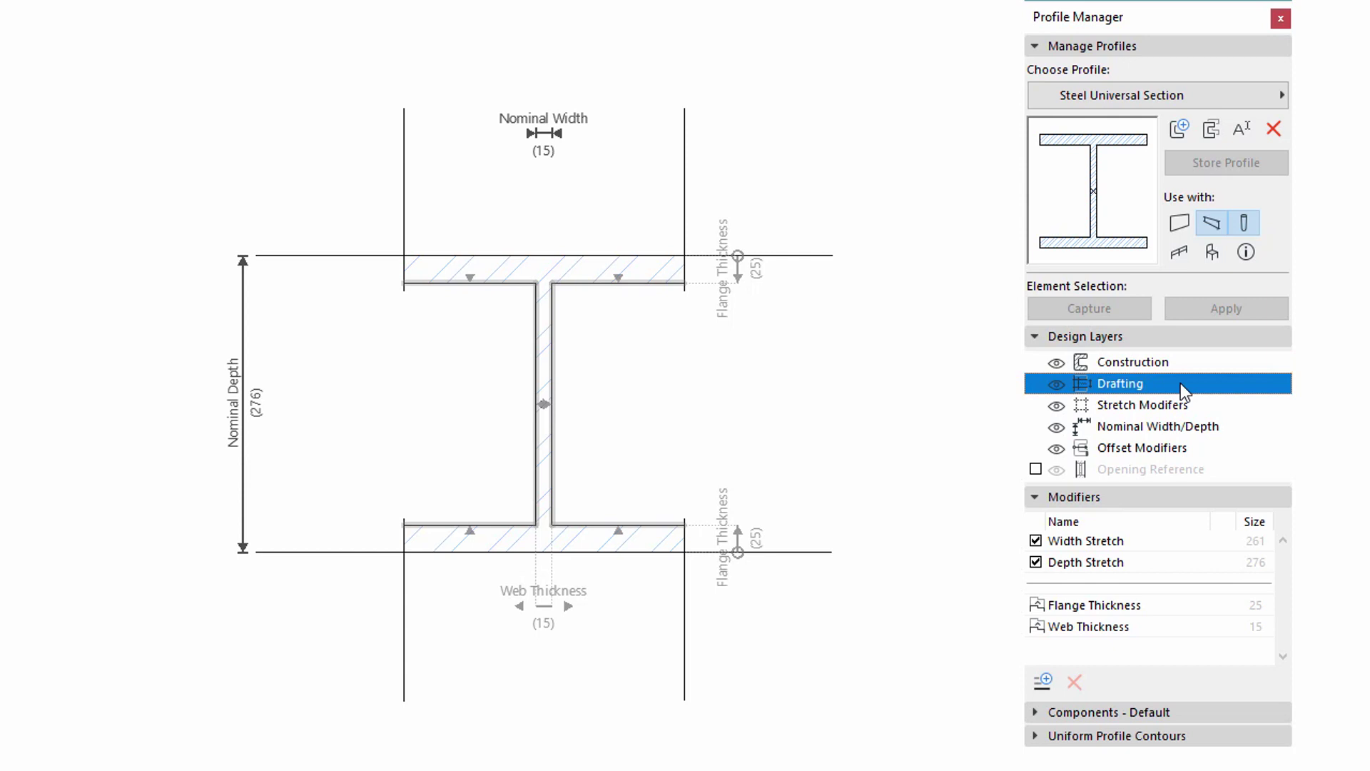
{"action": "left_click", "coordinate": [1190, 470]}
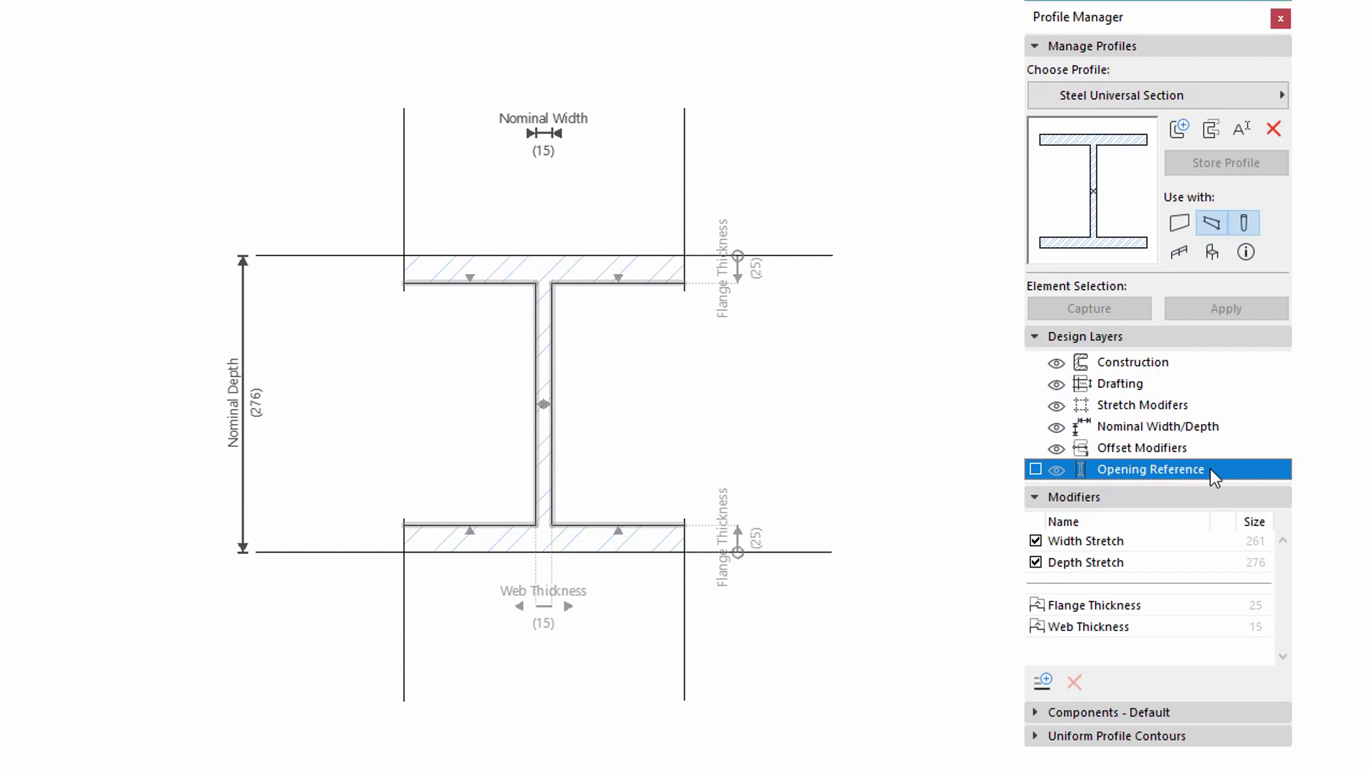
{"action": "left_click", "coordinate": [1145, 497]}
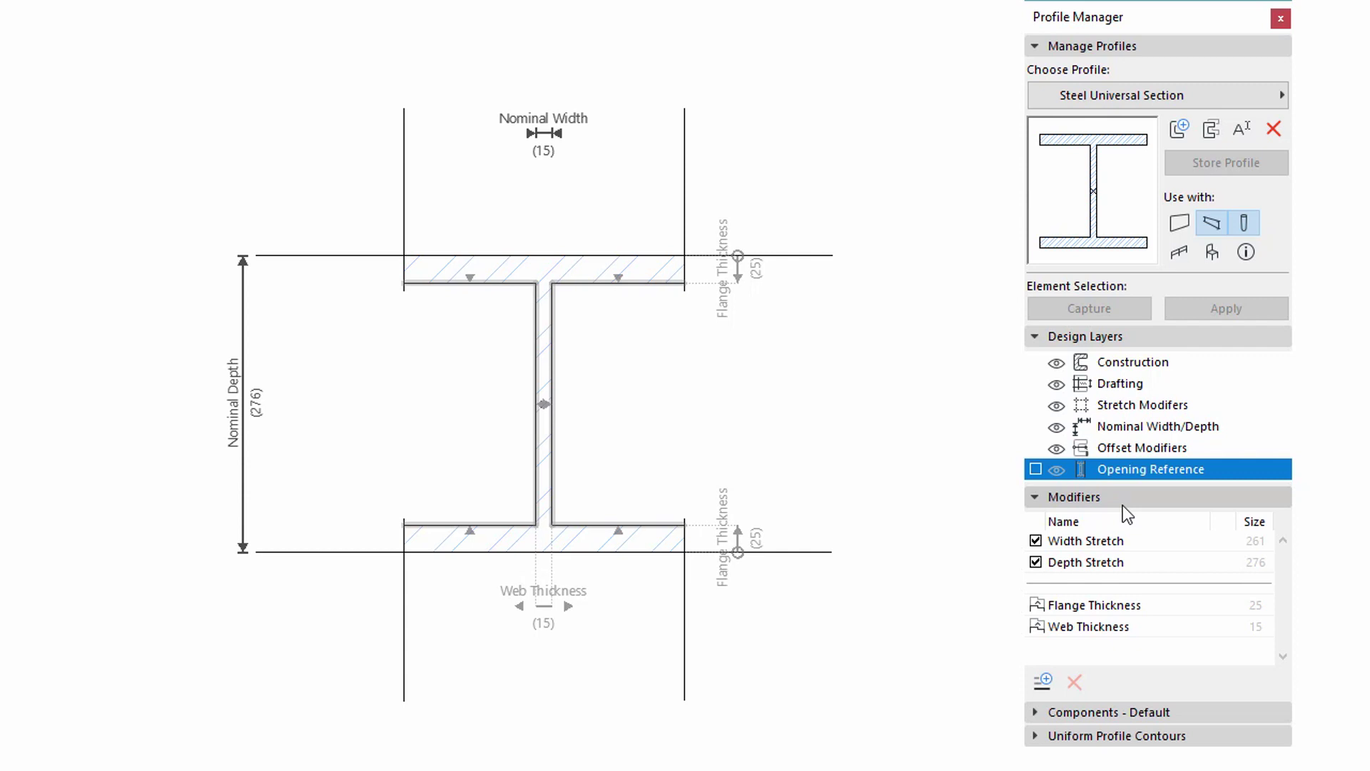
Toggle the Width Stretch and Depth Stretch modifiers off and back on.
{"action": "left_click", "coordinate": [1036, 541]}
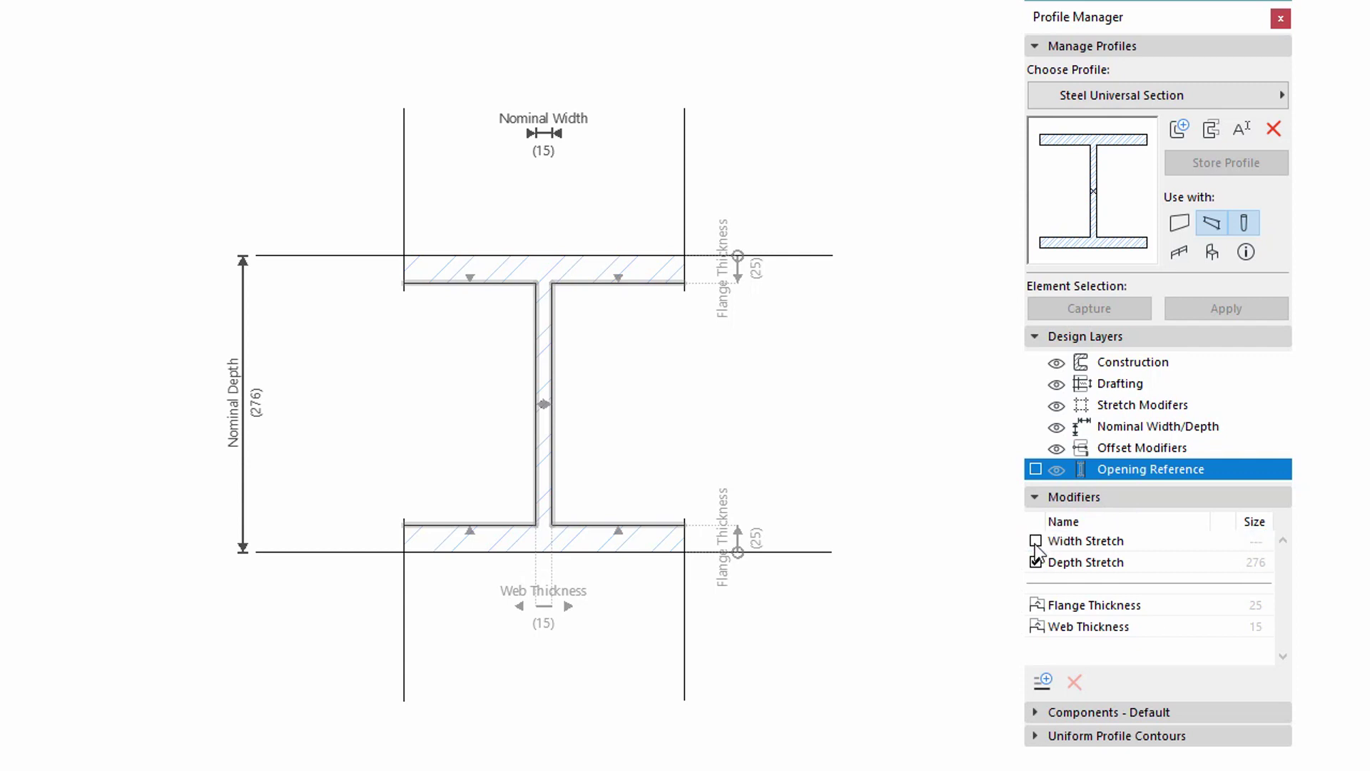
{"action": "left_click", "coordinate": [1035, 540]}
{"action": "left_click", "coordinate": [1035, 541]}
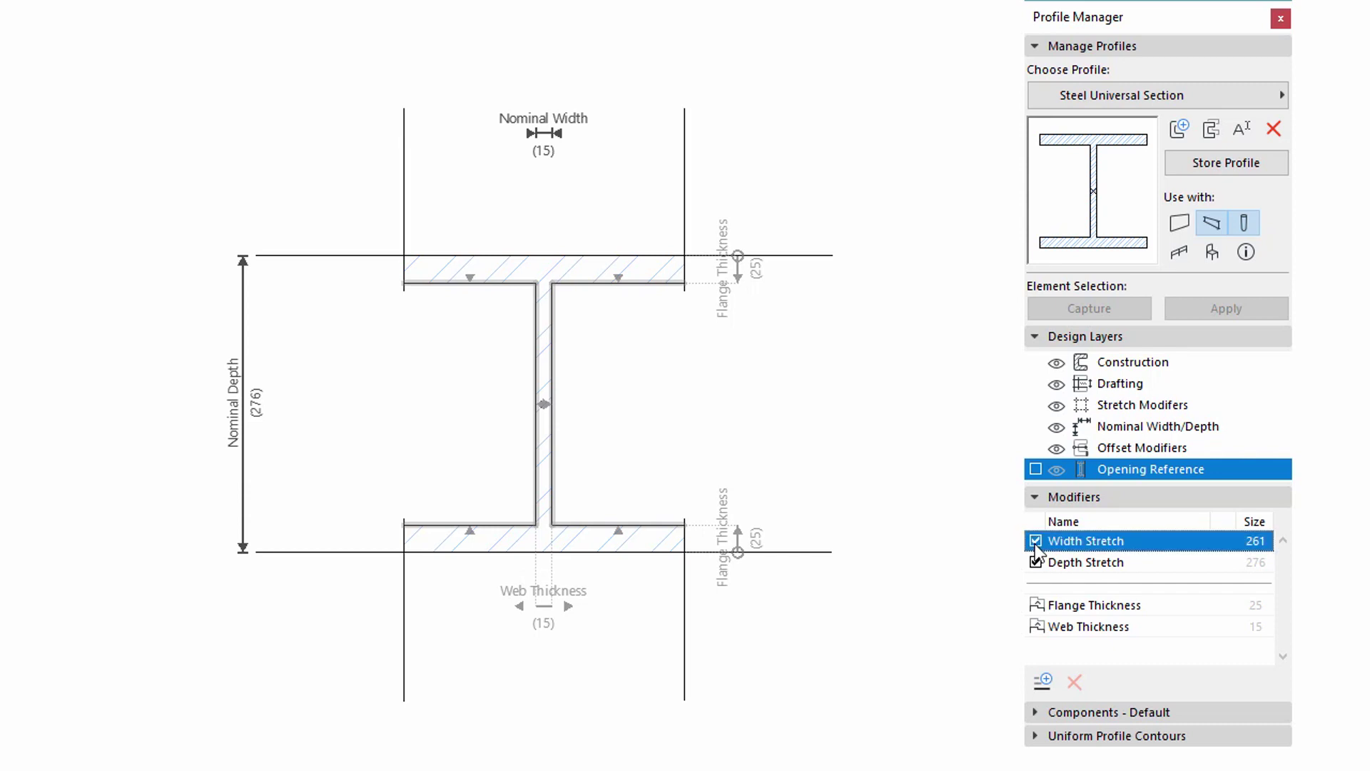
{"action": "left_click", "coordinate": [1036, 541]}
{"action": "left_click", "coordinate": [1037, 562]}
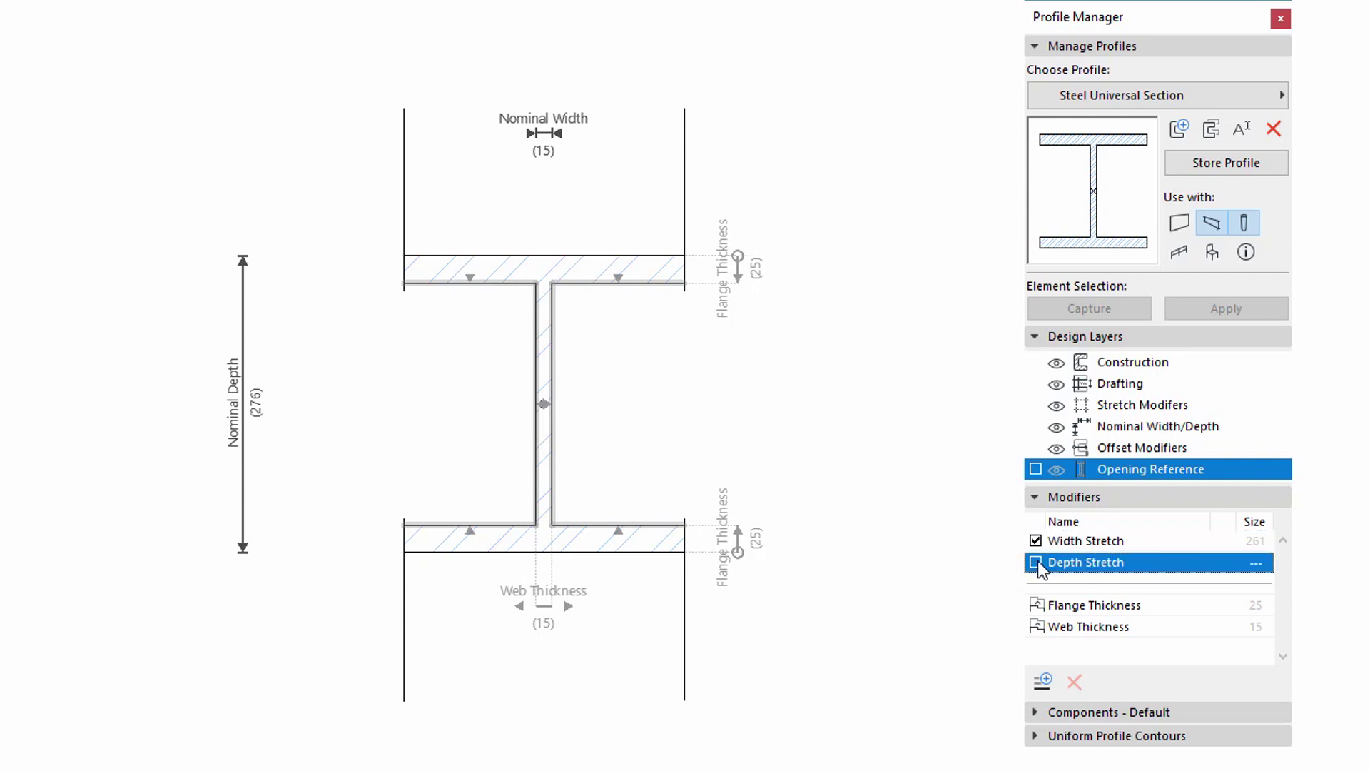
{"action": "left_click", "coordinate": [1037, 562]}
{"action": "left_click", "coordinate": [1037, 562]}
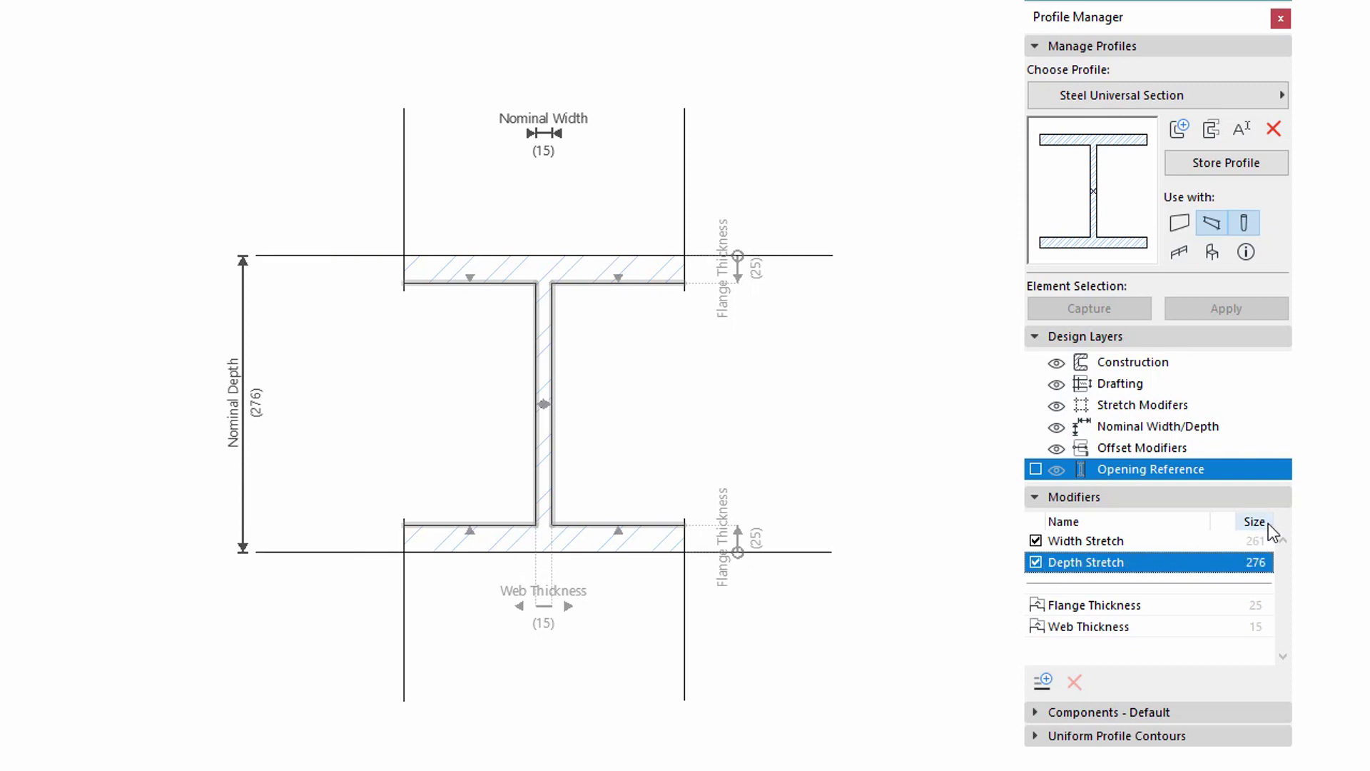
Switch off both Depth Stretch and Width Stretch, then store the profile.
{"action": "left_click", "coordinate": [1050, 565]}
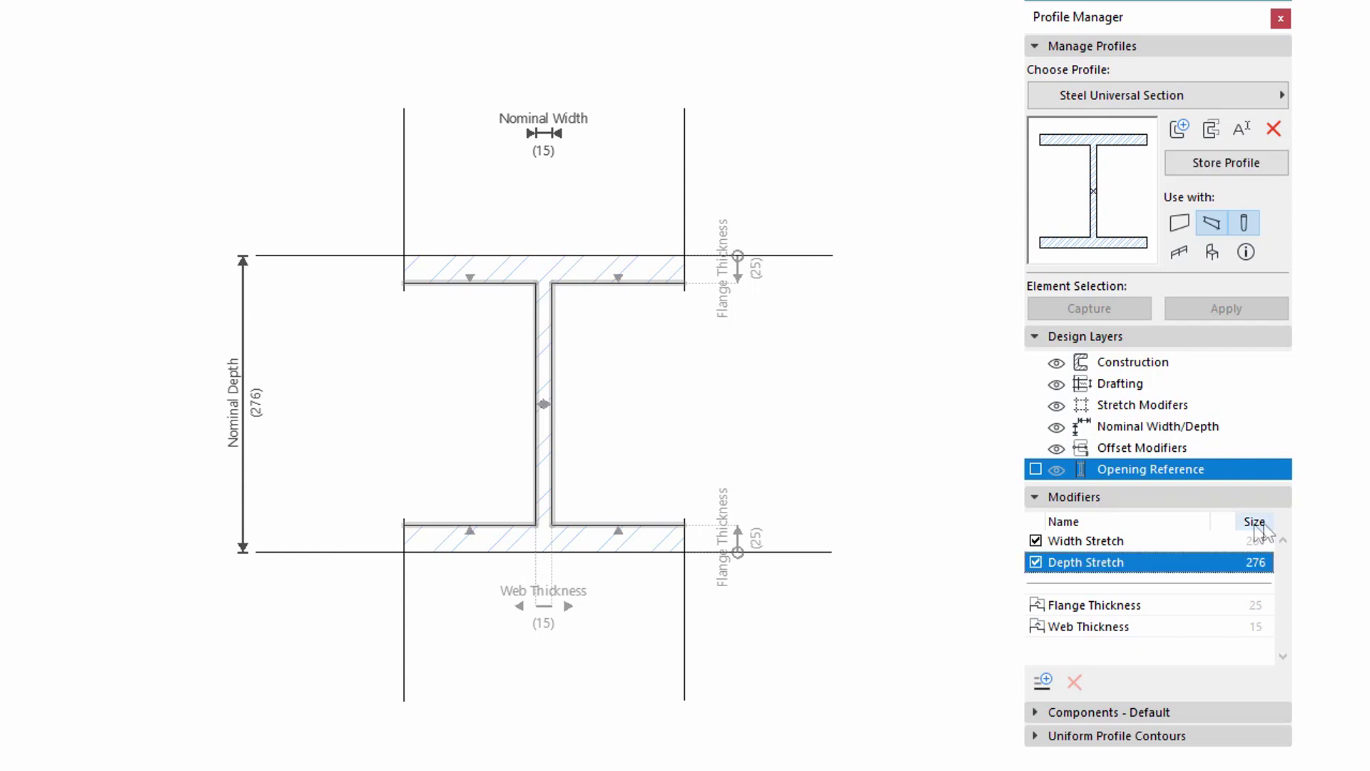
{"action": "left_click", "coordinate": [1041, 563]}
{"action": "left_click", "coordinate": [1042, 543]}
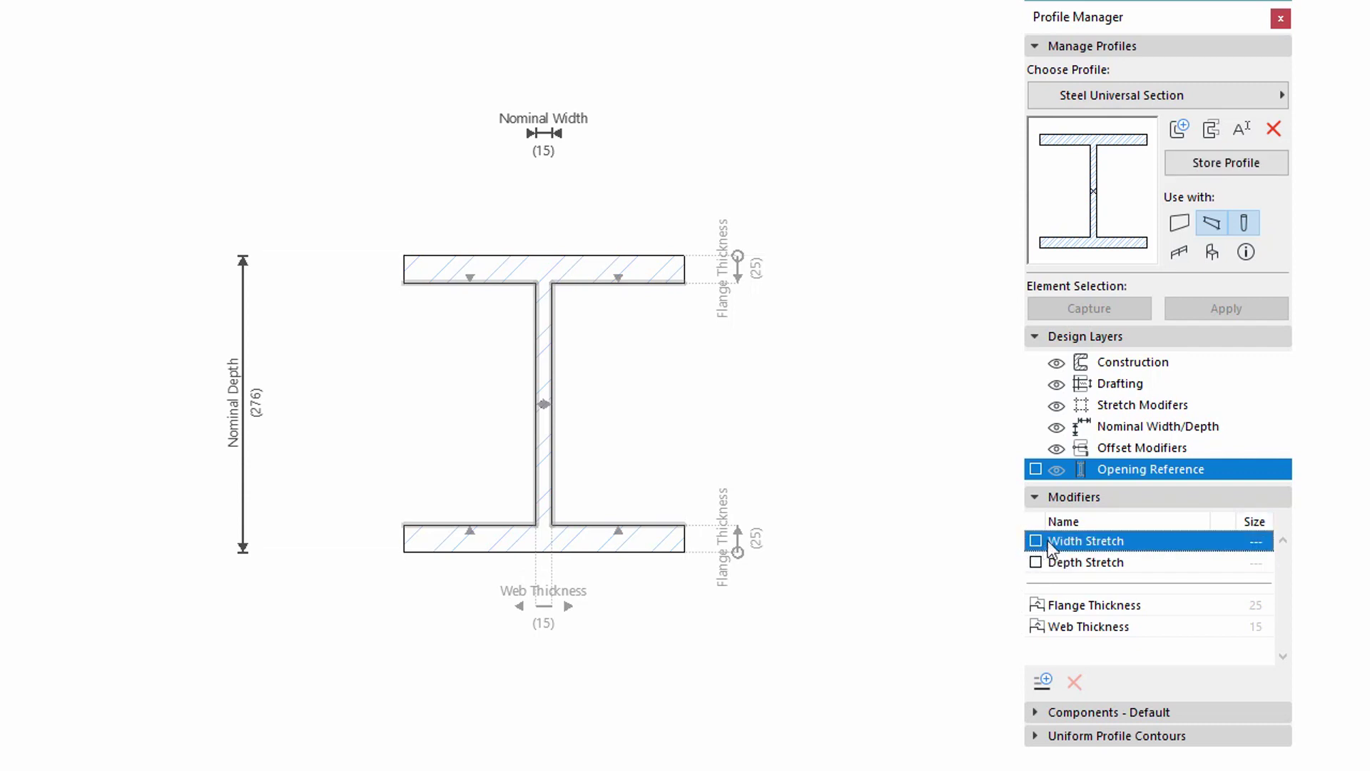
{"action": "left_click", "coordinate": [1241, 171]}
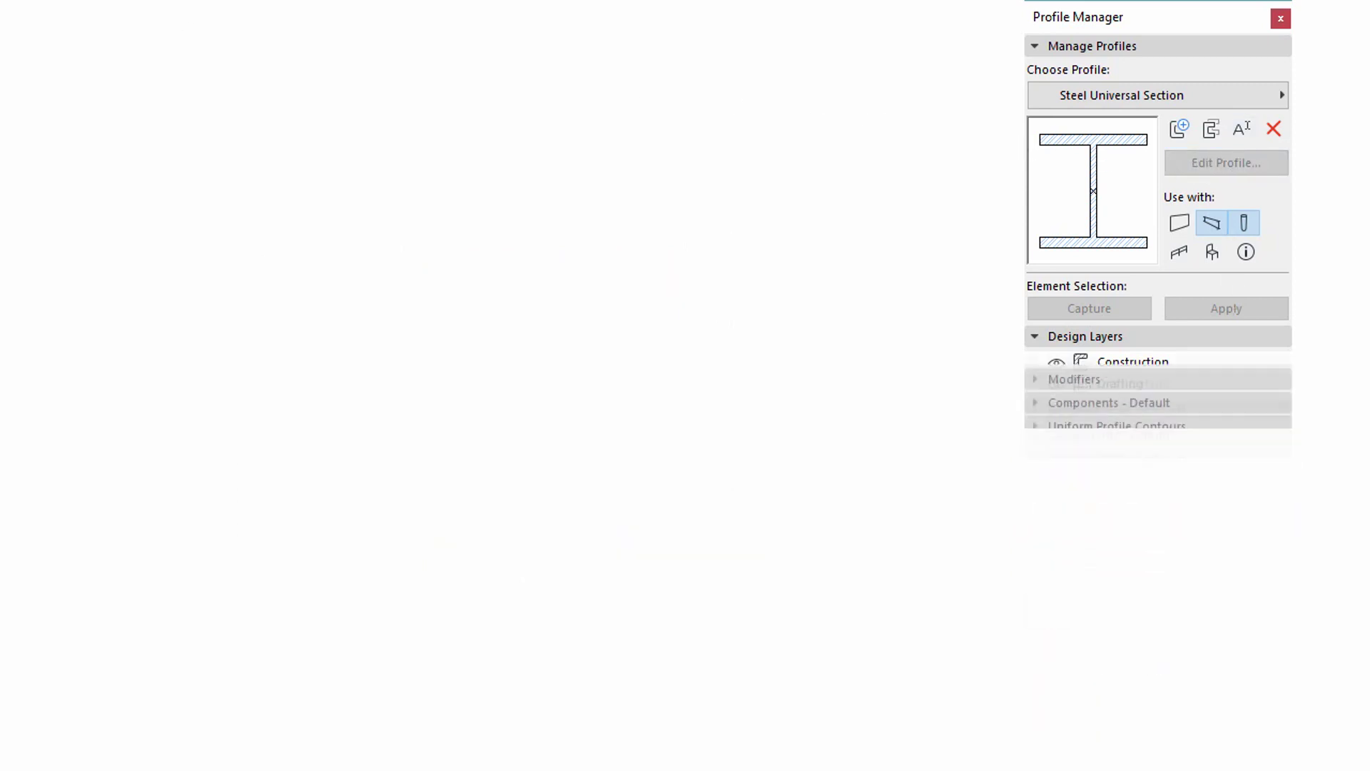
Open Beam Default Settings to check the Steel Universal Section at 276 by 15.
{"action": "key", "text": "ctrl+t"}
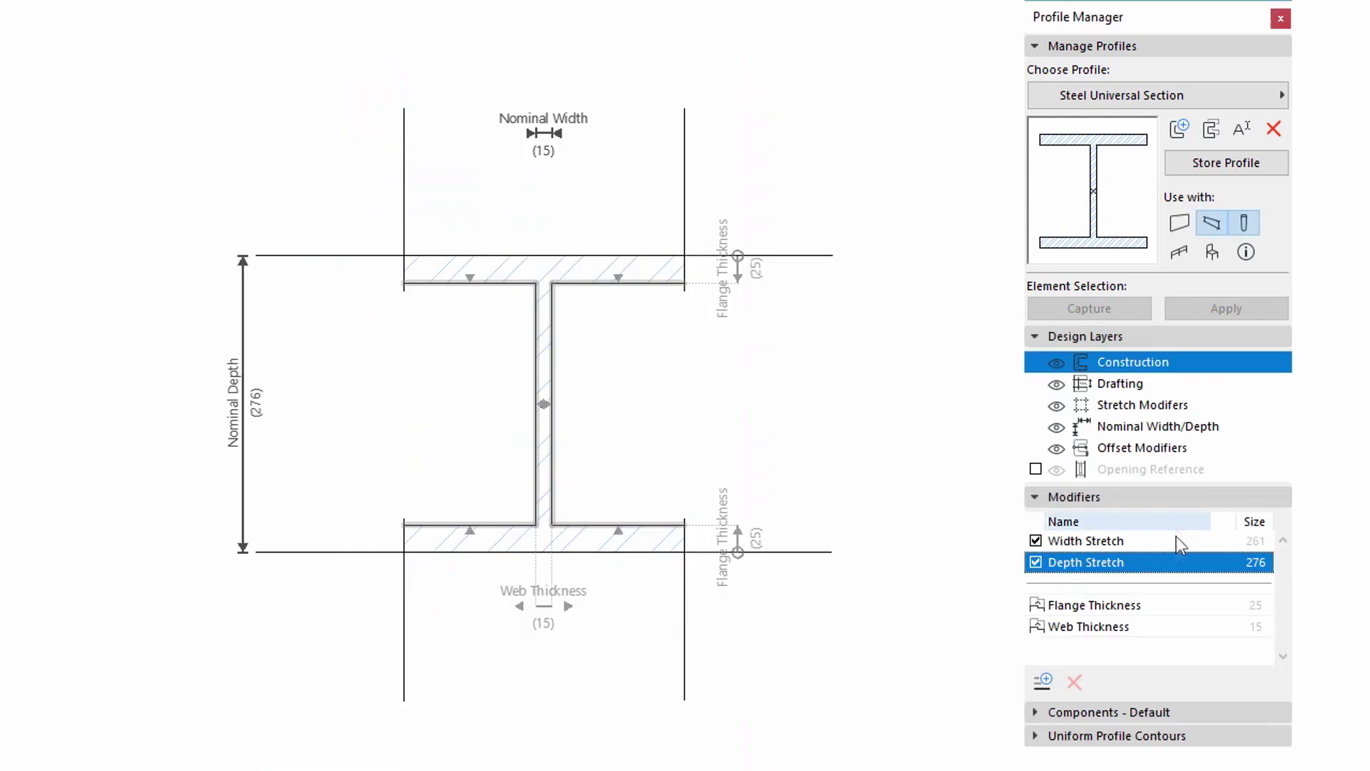
{"action": "left_click", "coordinate": [1168, 605]}
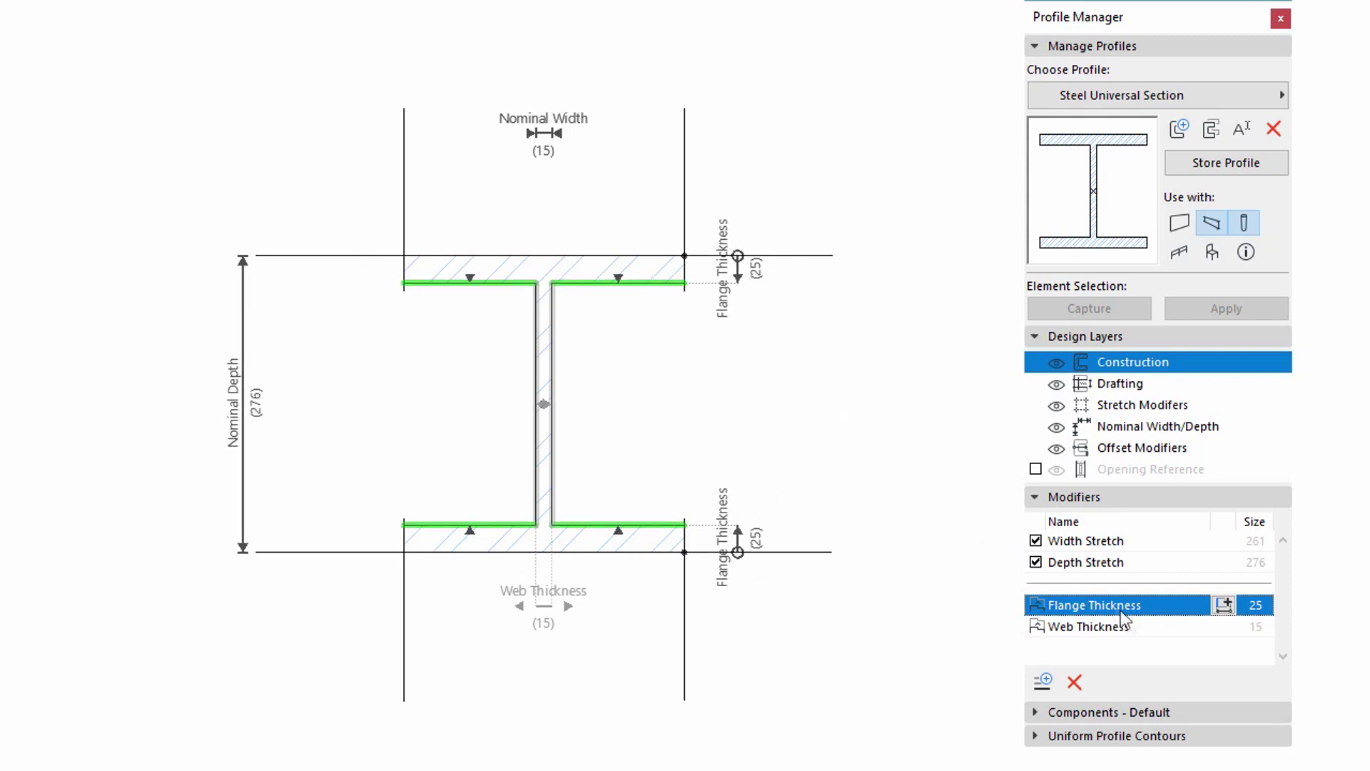
{"action": "left_click", "coordinate": [1139, 626]}
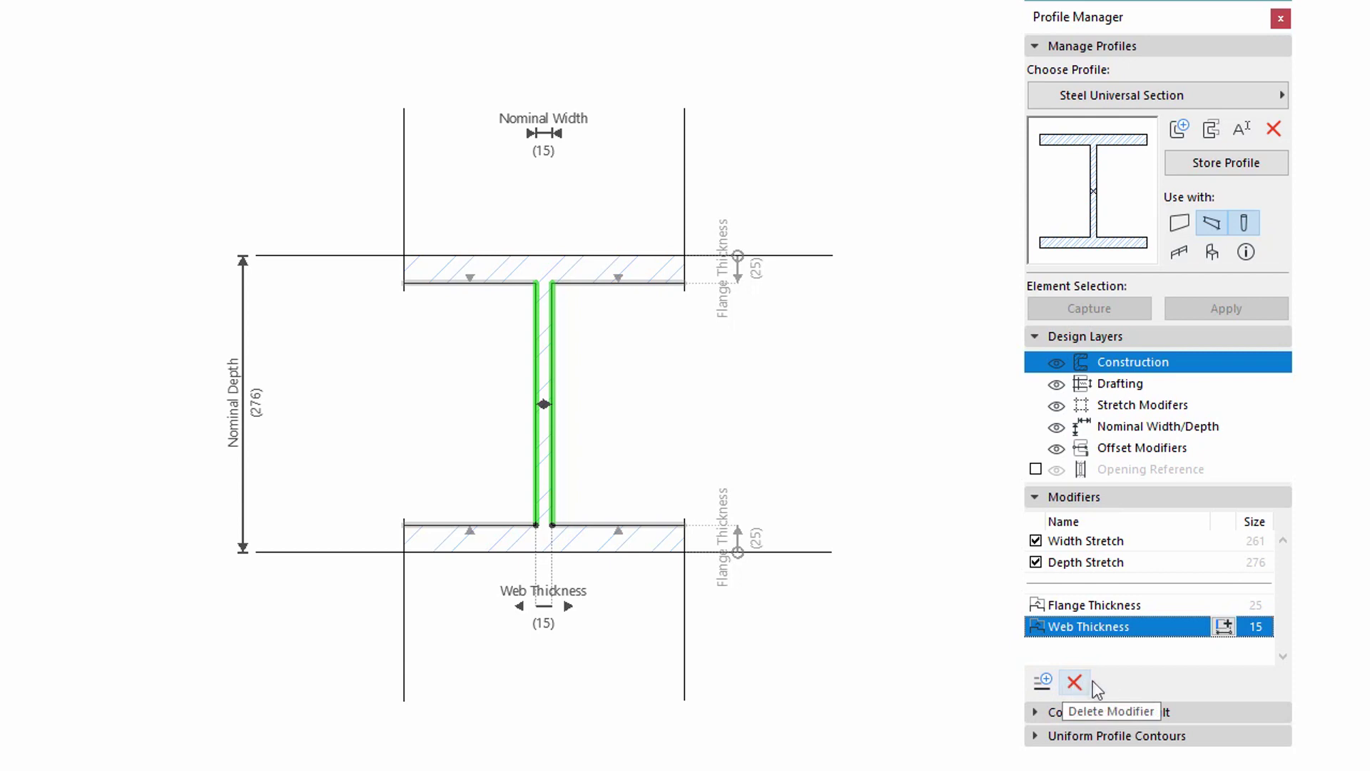
{"action": "left_click", "coordinate": [1115, 650]}
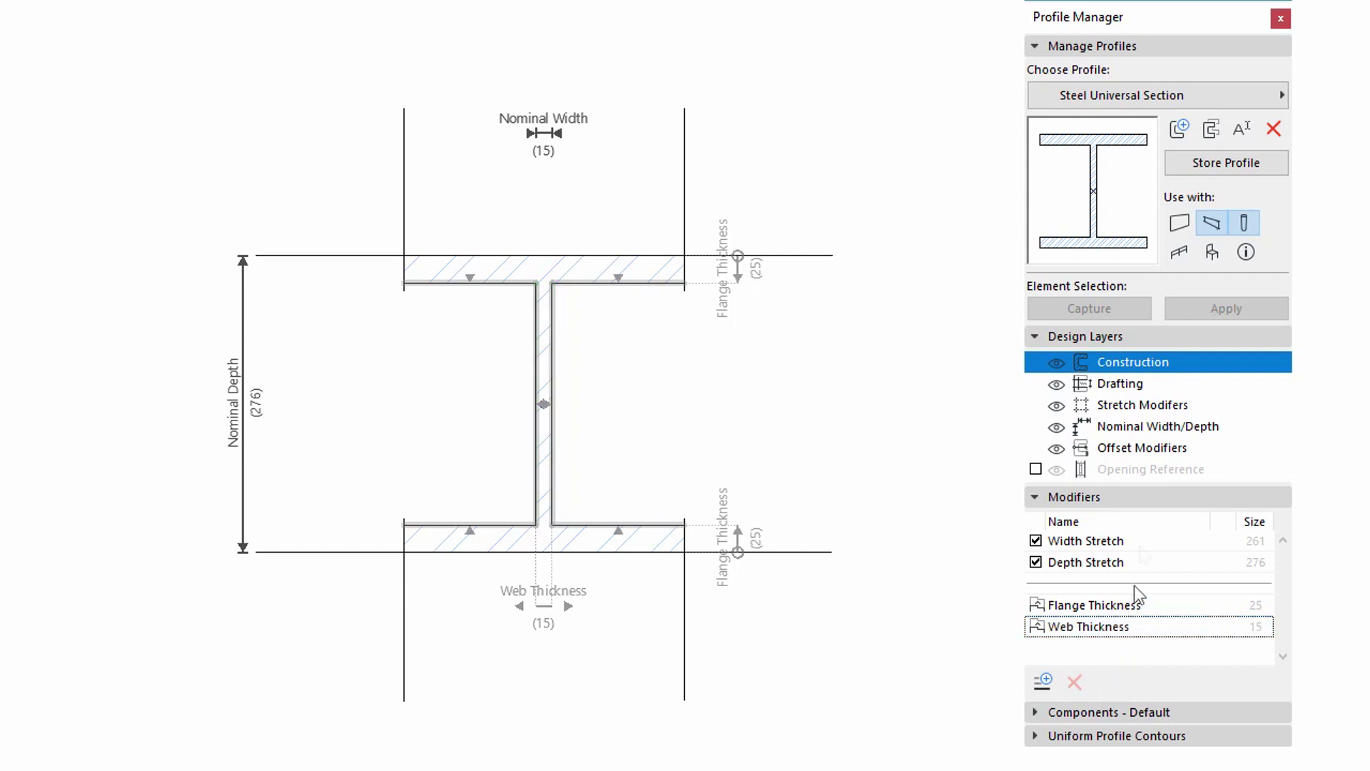
{"action": "left_click", "coordinate": [1157, 406]}
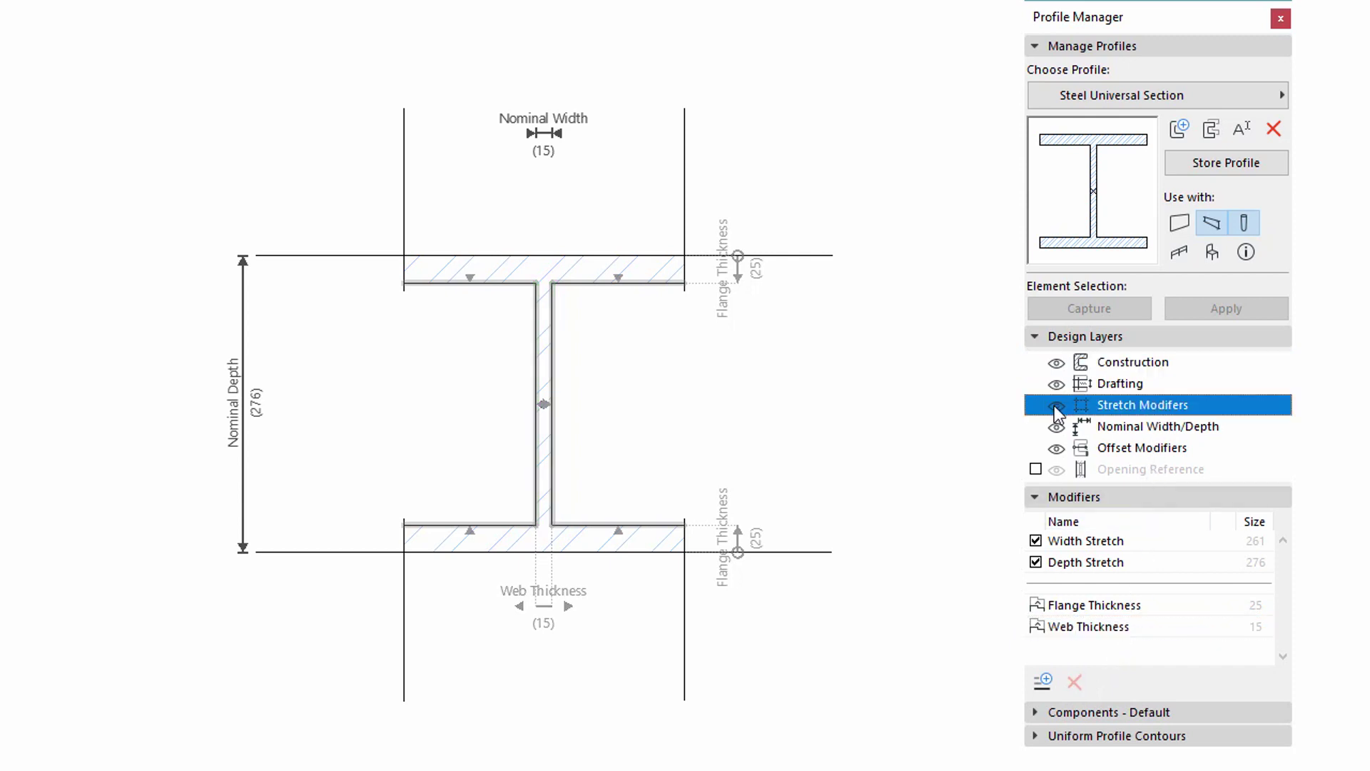
{"action": "left_click", "coordinate": [1055, 406]}
{"action": "left_click", "coordinate": [1054, 406]}
{"action": "left_click", "coordinate": [1055, 427]}
{"action": "left_click", "coordinate": [1055, 429]}
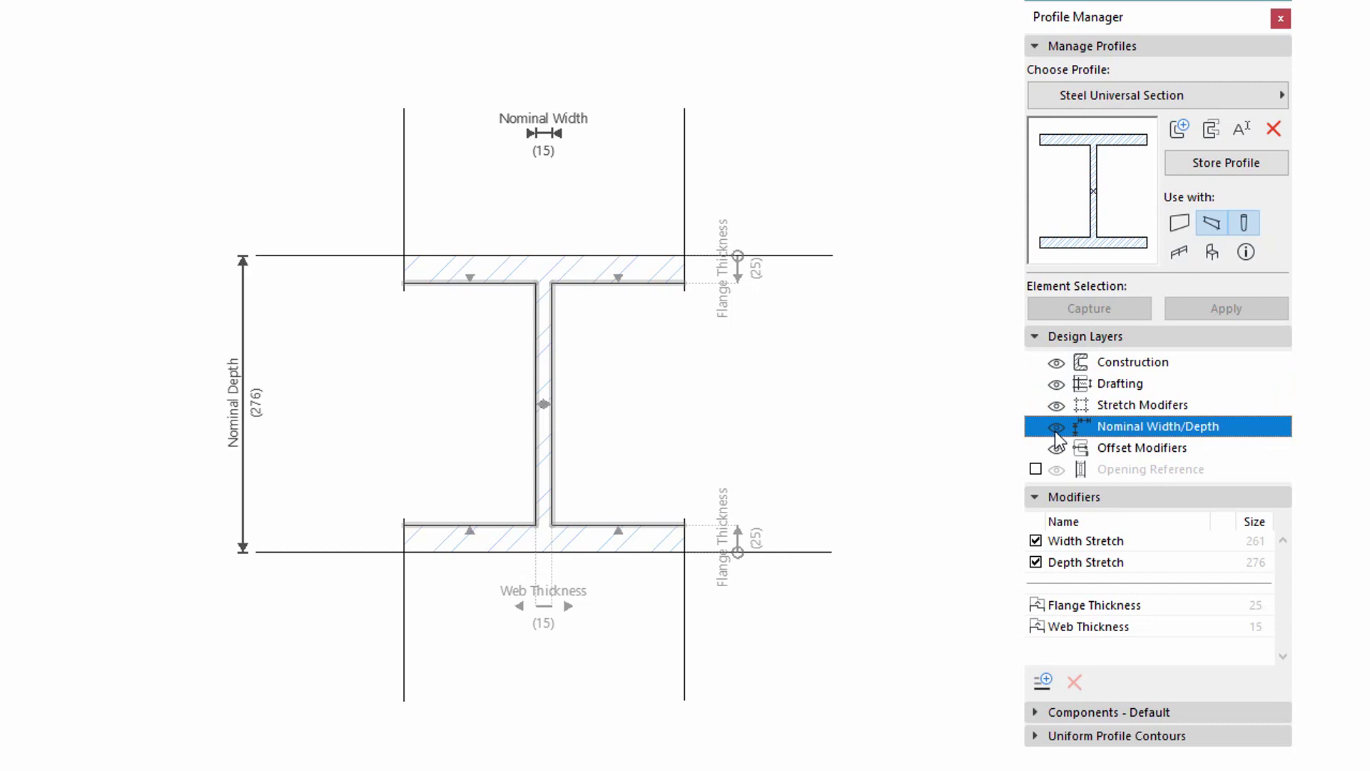
{"action": "left_click", "coordinate": [1059, 544]}
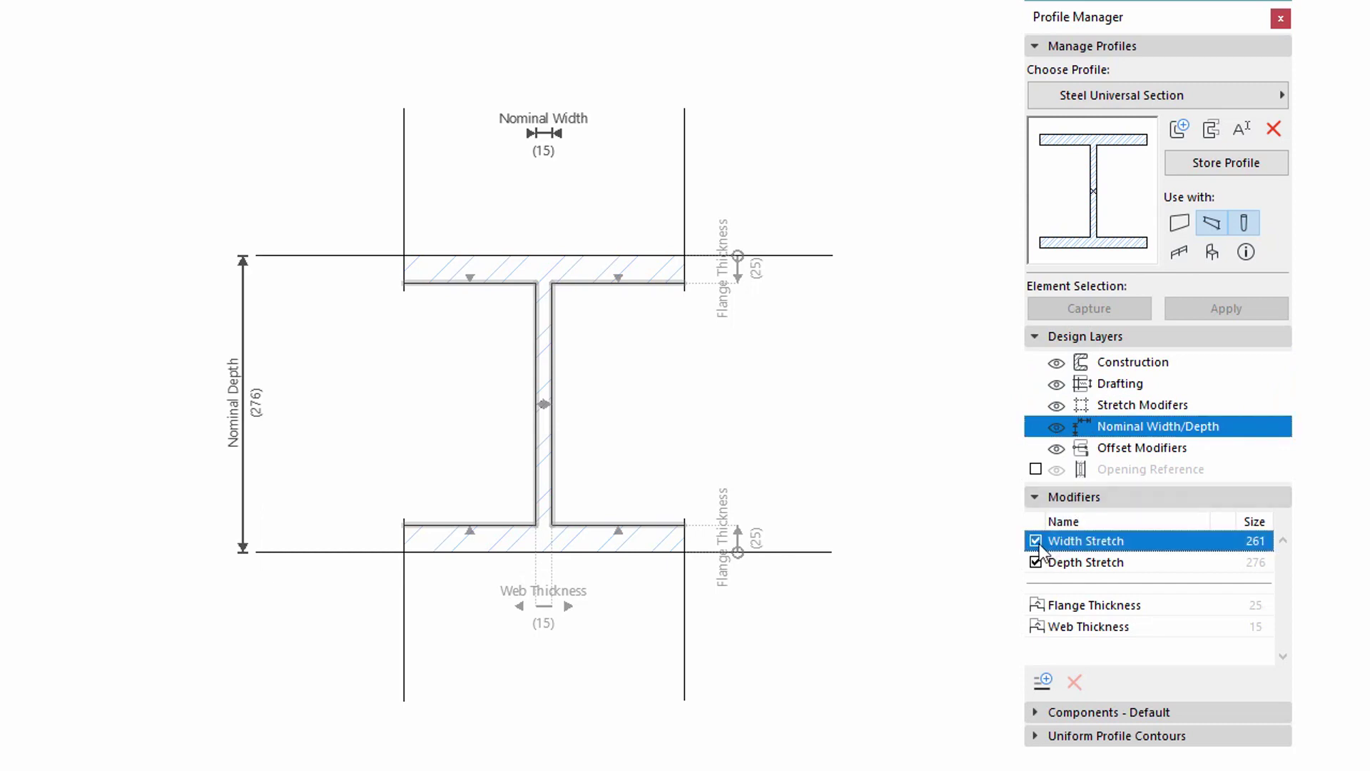
{"action": "left_click", "coordinate": [1037, 541]}
{"action": "left_click", "coordinate": [1036, 541]}
{"action": "left_click", "coordinate": [1037, 563]}
{"action": "left_click", "coordinate": [1037, 562]}
{"action": "left_click", "coordinate": [1037, 562]}
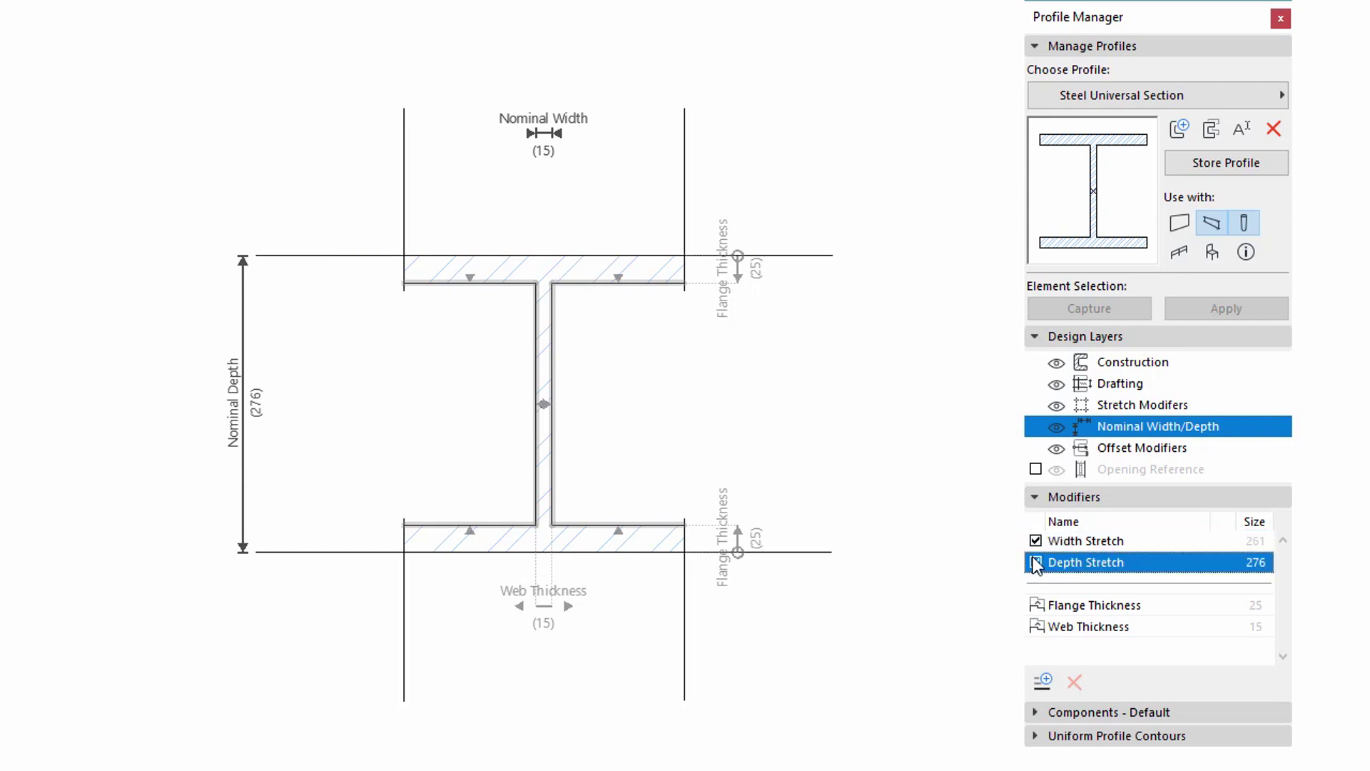